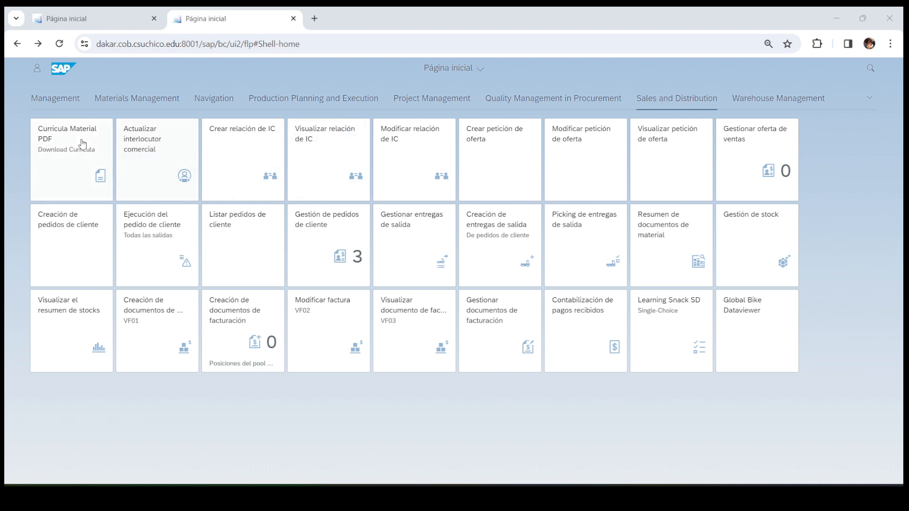
Open Actualizar interlocutor comercial and start a new organization with the business partner role Deudor
{"action": "left_click", "coordinate": [147, 151]}
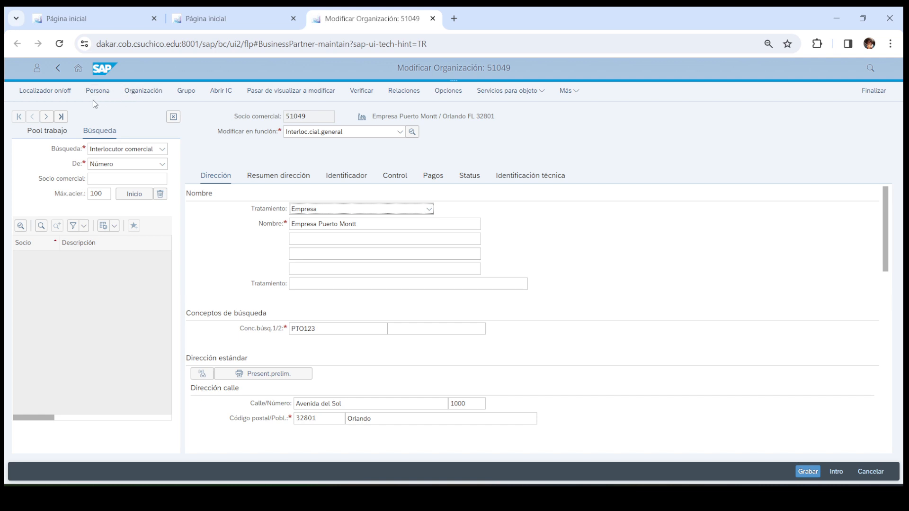
{"action": "left_click", "coordinate": [143, 92]}
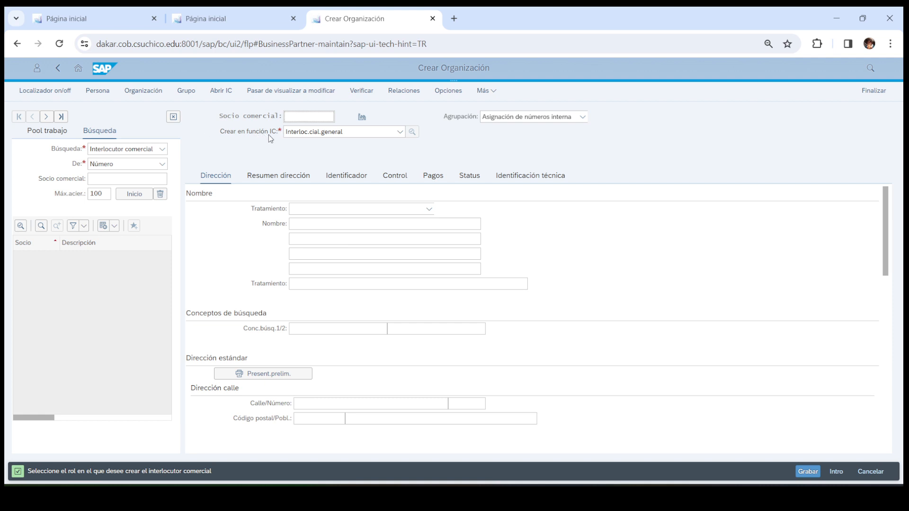
{"action": "left_click", "coordinate": [400, 132]}
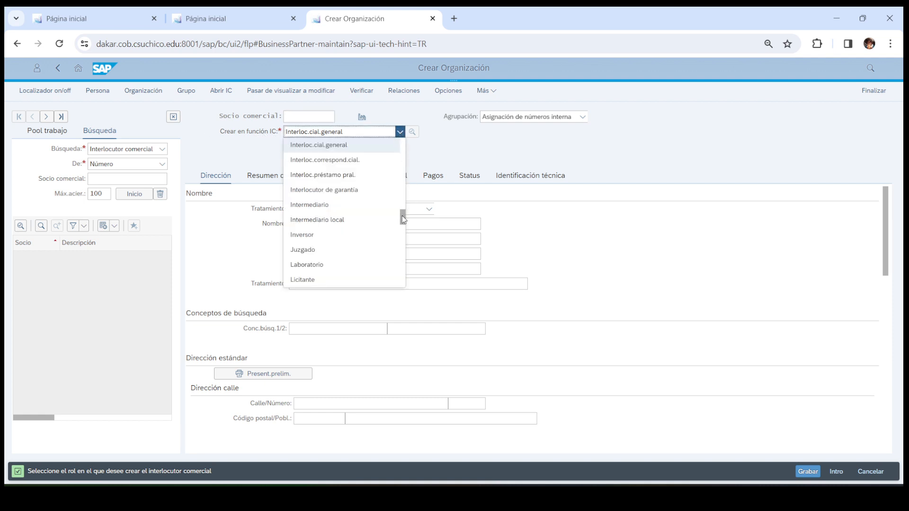
{"action": "left_click_drag", "start_coordinate": [403, 219], "coordinate": [402, 192]}
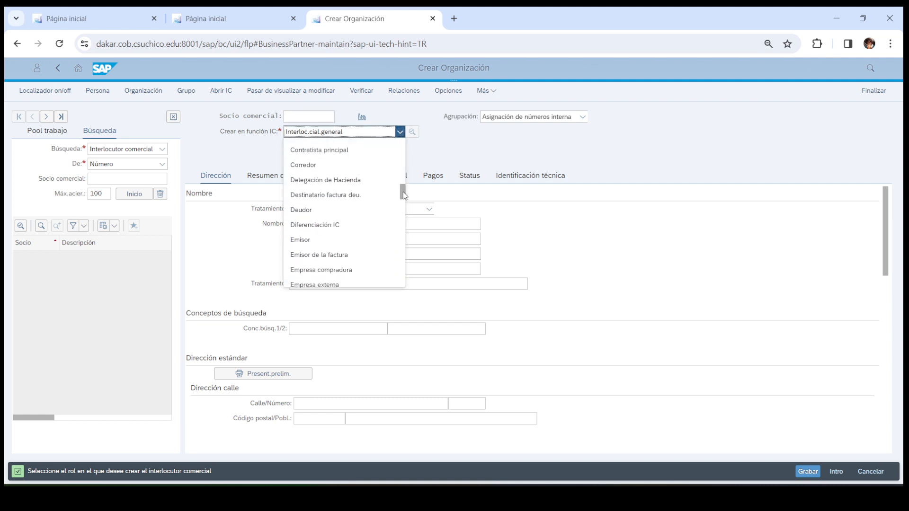
{"action": "left_click", "coordinate": [321, 216]}
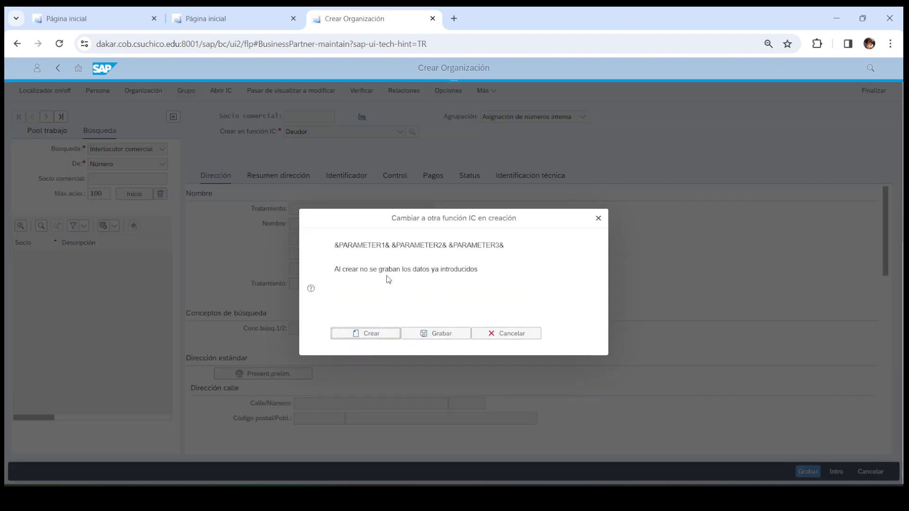
{"action": "left_click", "coordinate": [375, 335]}
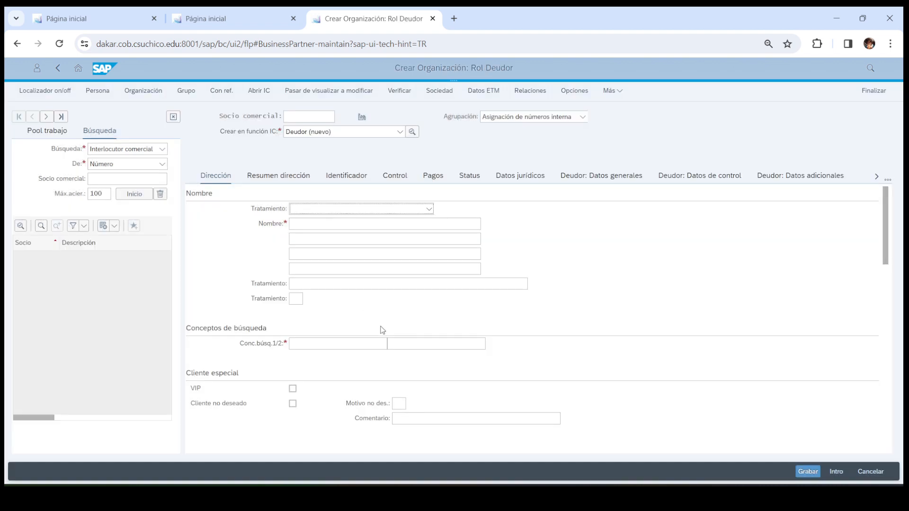
Set the organization's form of address to Empresa, its name to Empresas Bike 123 and the first search term to B123
{"action": "left_click", "coordinate": [429, 210]}
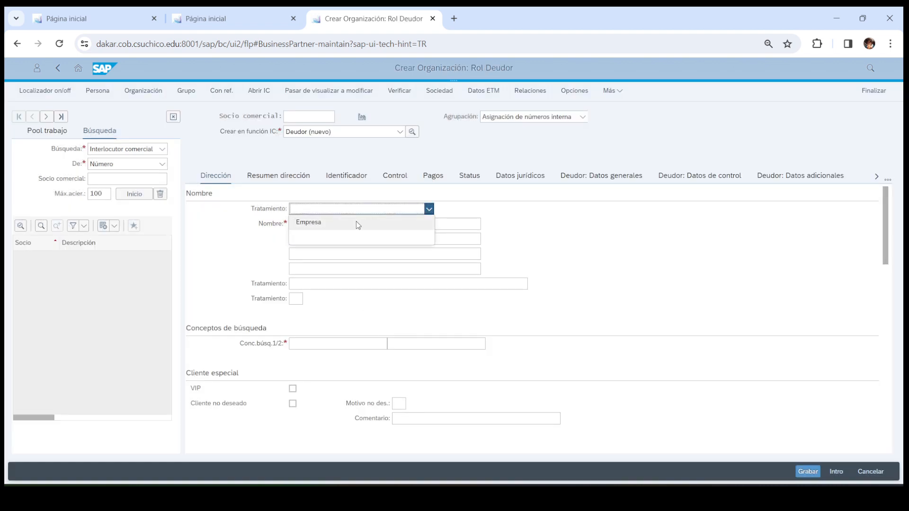
{"action": "left_click", "coordinate": [355, 220]}
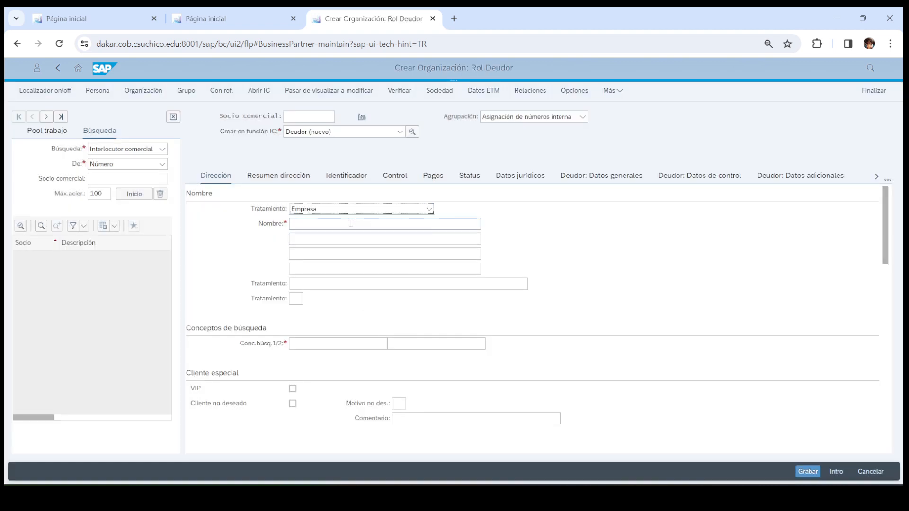
{"action": "left_click", "coordinate": [307, 221]}
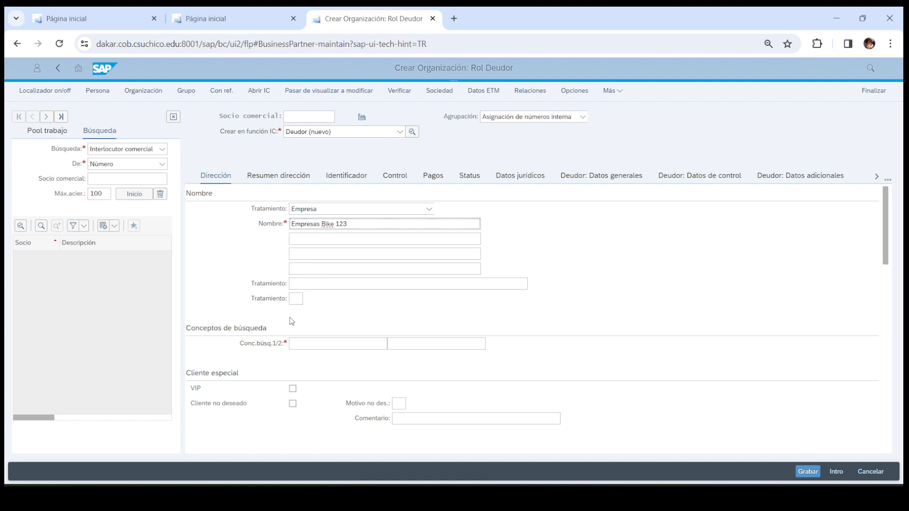
{"action": "left_click", "coordinate": [332, 349]}
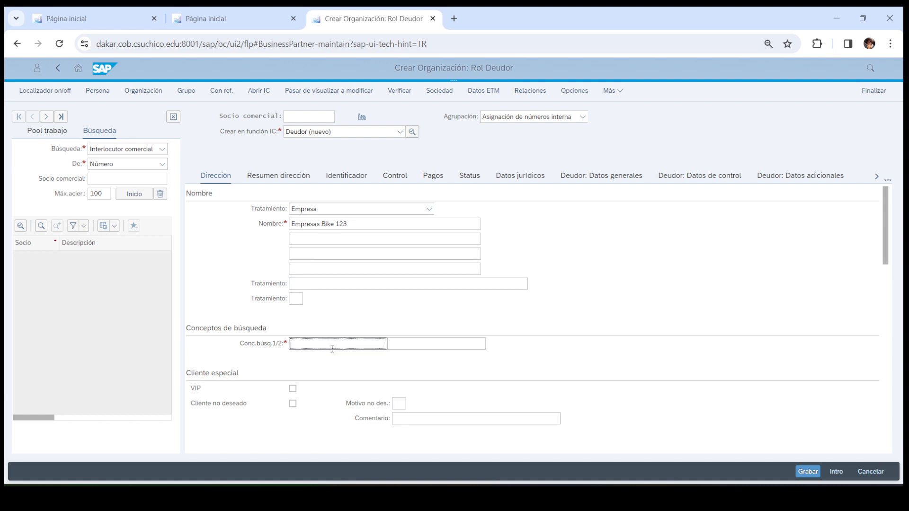
{"action": "type", "text": "B123"}
Fill in the standard address with the company's street, house number, postal code and city
{"action": "scroll", "coordinate": [334, 255], "scroll_direction": "down", "scroll_amount": 4}
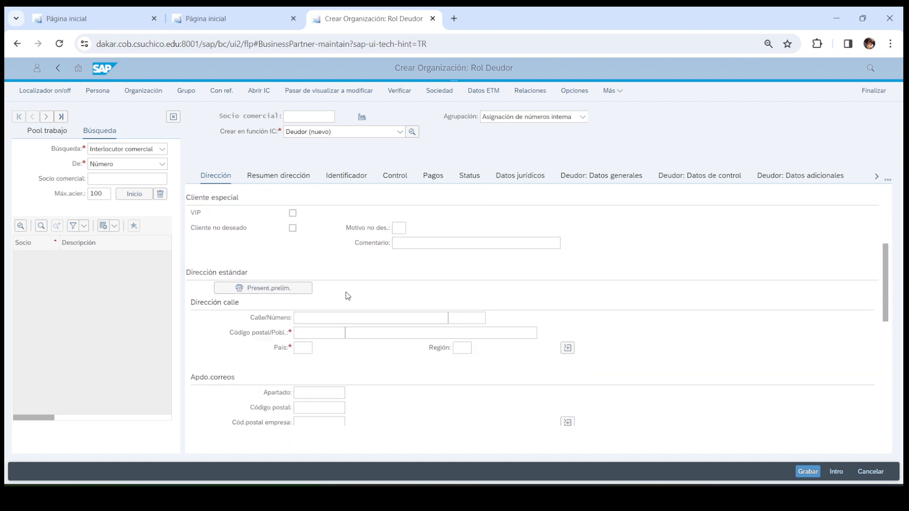
{"action": "scroll", "coordinate": [348, 295], "scroll_direction": "down", "scroll_amount": 2}
{"action": "left_click", "coordinate": [314, 259]}
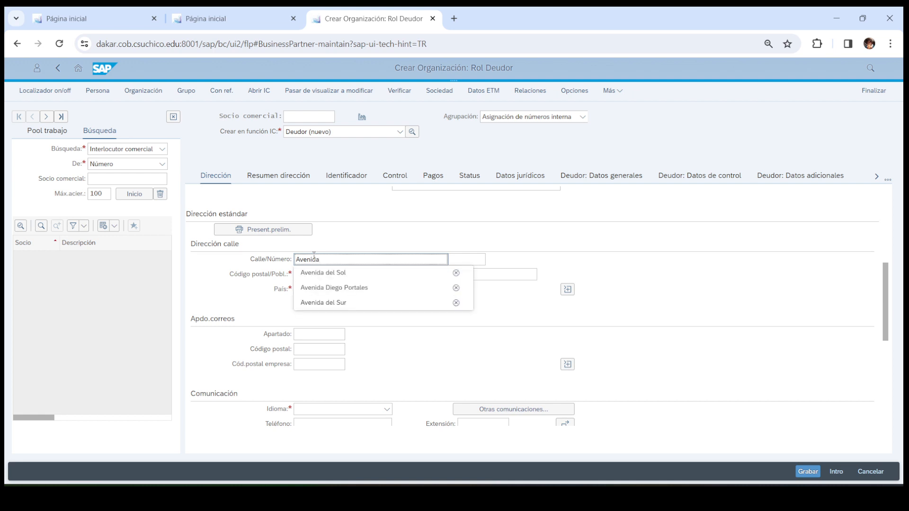
{"action": "type", "text": "Avenida"}
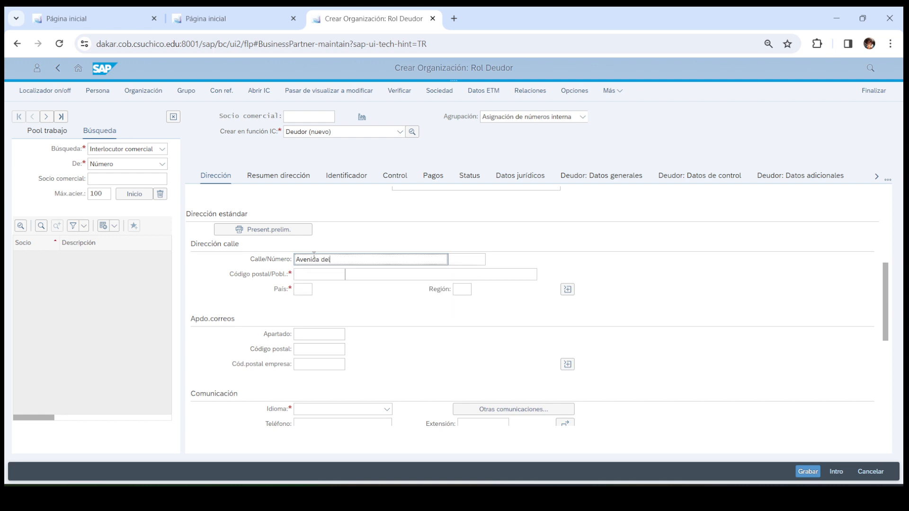
{"action": "key", "text": "Tab"}
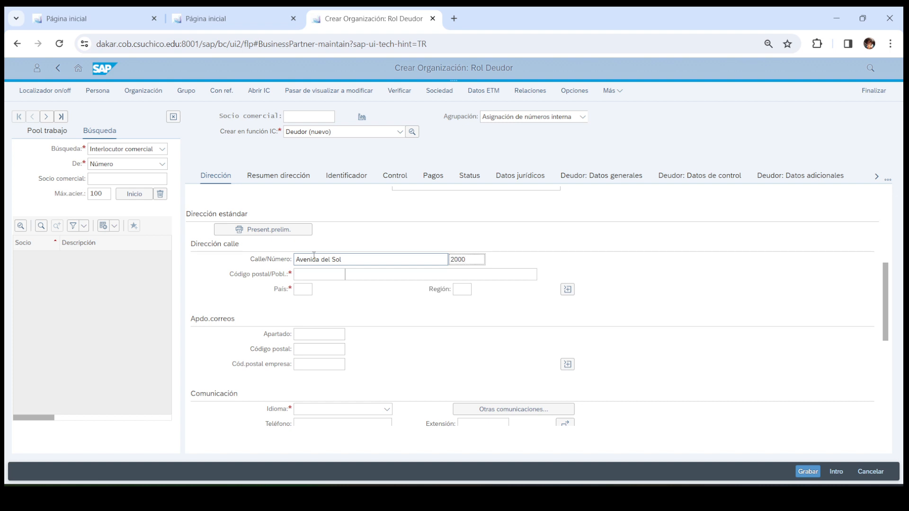
{"action": "key", "text": "Tab"}
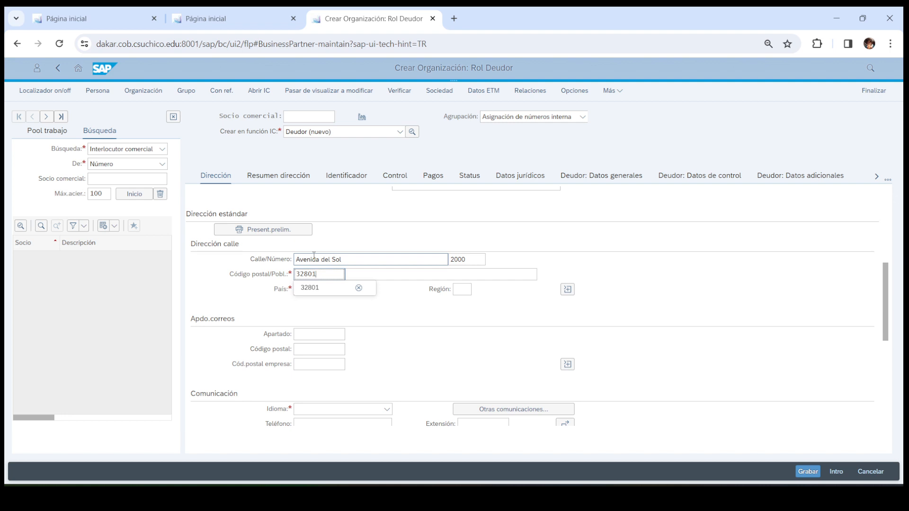
{"action": "left_click", "coordinate": [388, 272]}
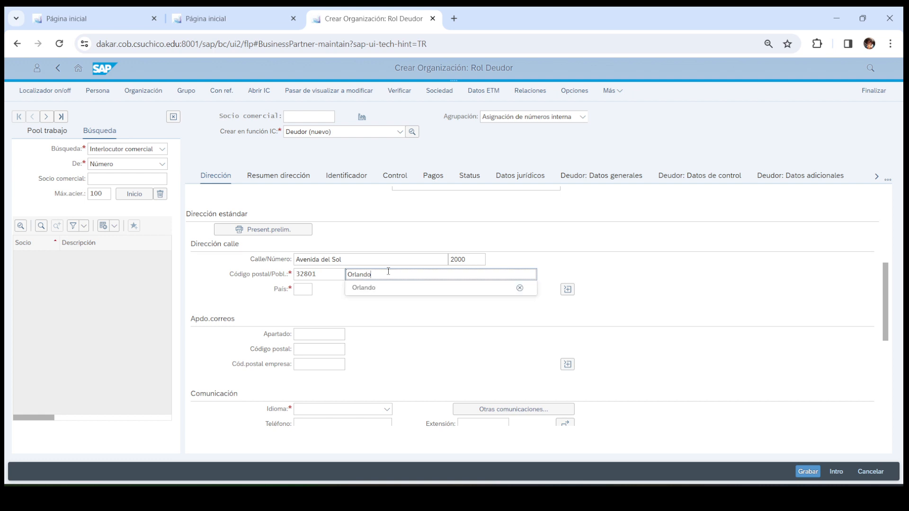
{"action": "left_click", "coordinate": [385, 288]}
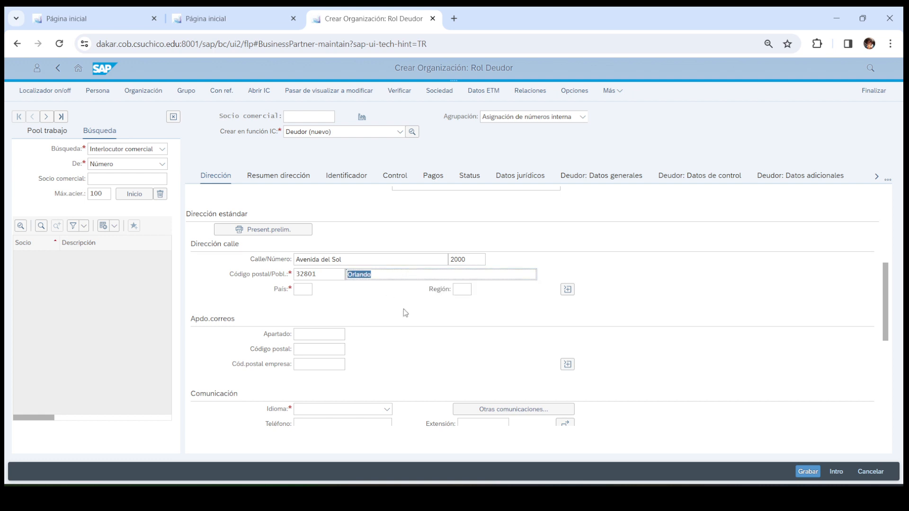
Set the address country to US and the region to FL (Florida)
{"action": "left_click", "coordinate": [305, 291]}
{"action": "type", "text": "us"}
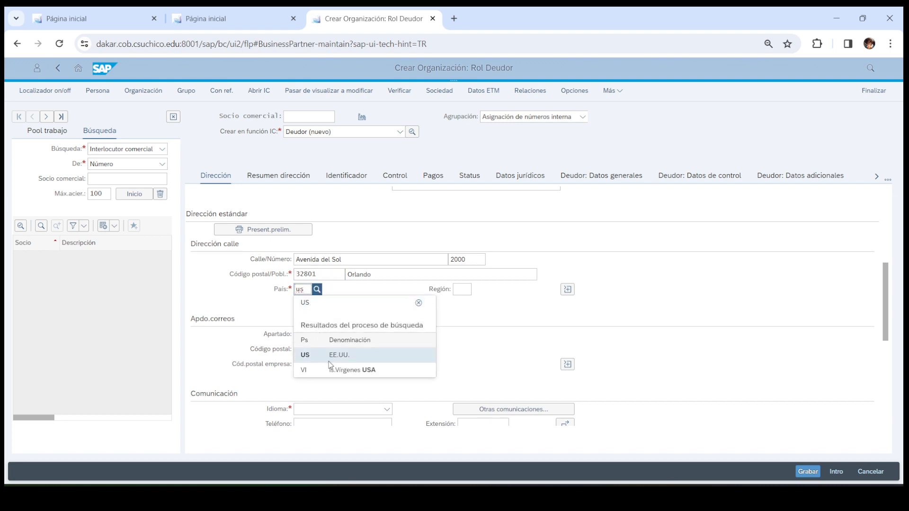
{"action": "left_click", "coordinate": [330, 355]}
{"action": "left_click", "coordinate": [469, 289]}
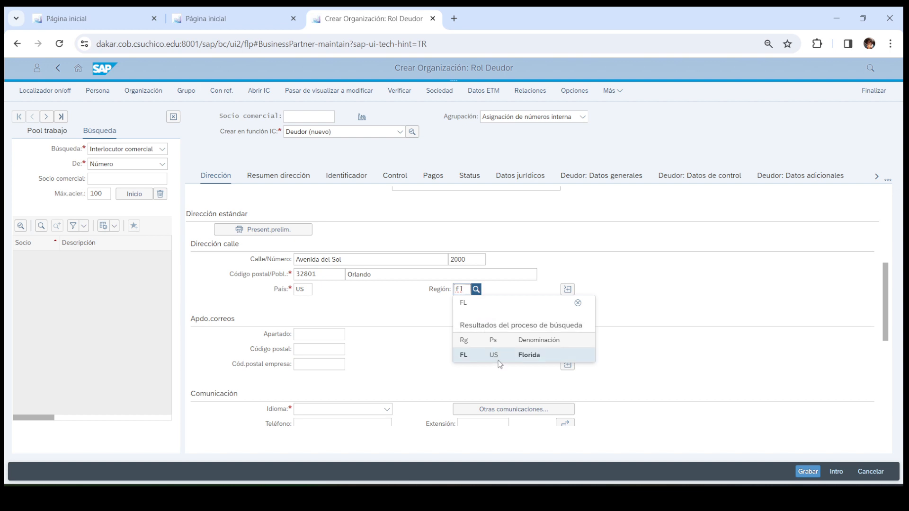
{"action": "left_click", "coordinate": [493, 354]}
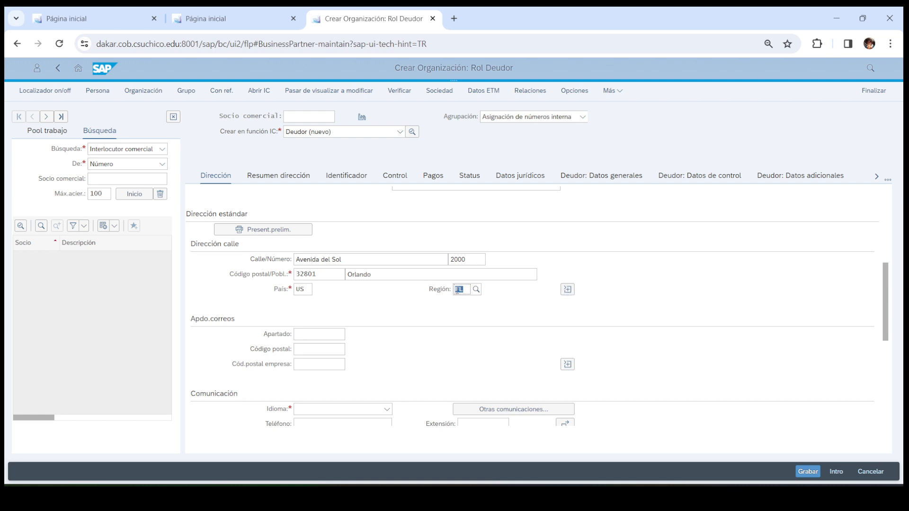
{"action": "left_click", "coordinate": [567, 289]}
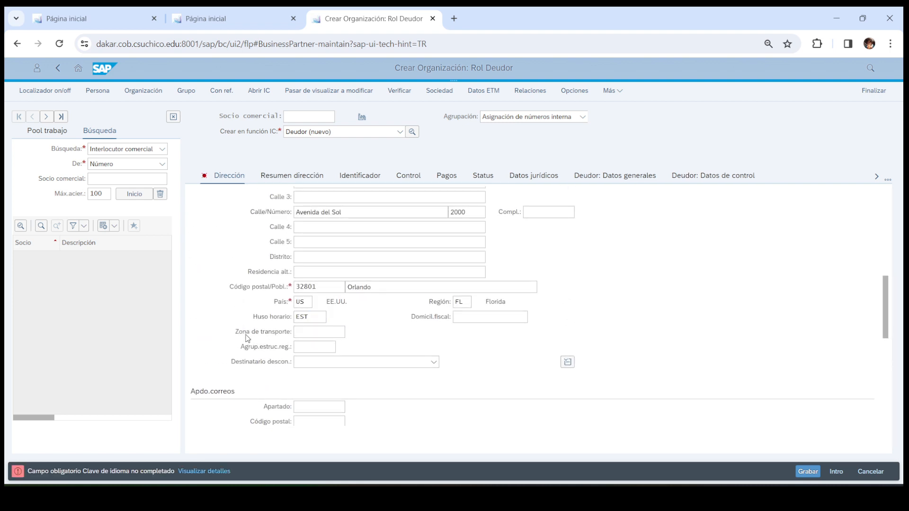
{"action": "left_click", "coordinate": [295, 332]}
{"action": "left_click", "coordinate": [350, 333]}
{"action": "left_click", "coordinate": [368, 290]}
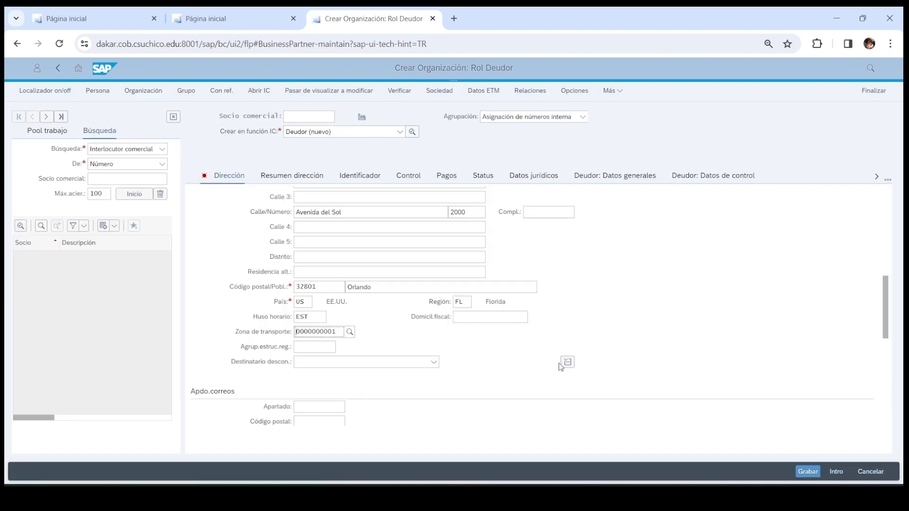
{"action": "left_click", "coordinate": [571, 365]}
Set the communication language of the new business partner to Inglés
{"action": "scroll", "coordinate": [402, 338], "scroll_direction": "up", "scroll_amount": 3}
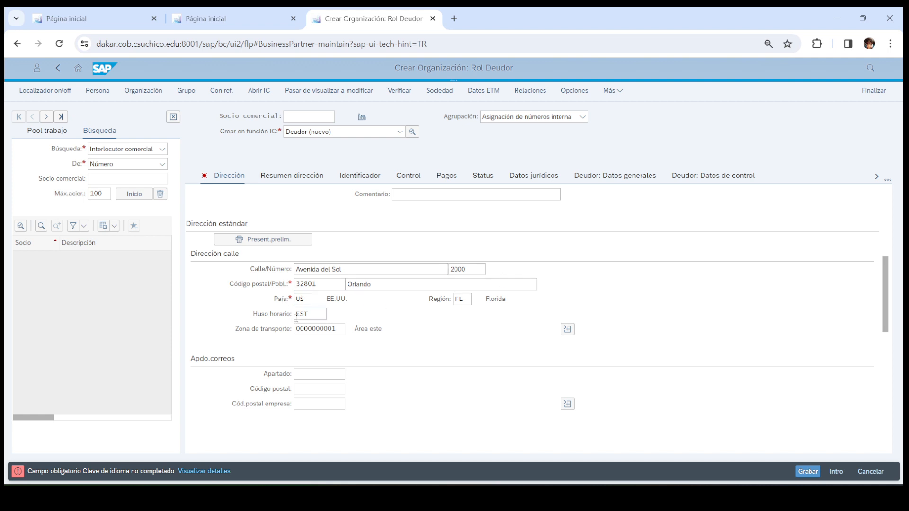
{"action": "scroll", "coordinate": [364, 326], "scroll_direction": "down", "scroll_amount": 5}
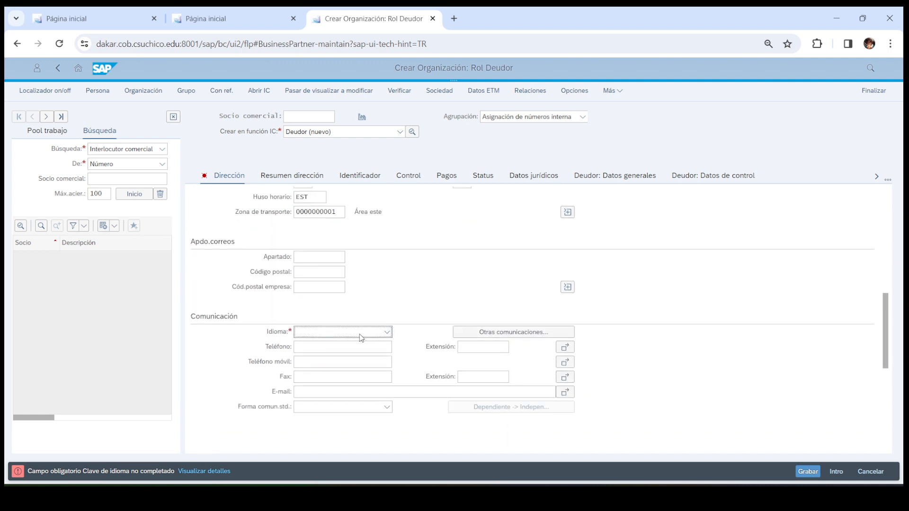
{"action": "scroll", "coordinate": [332, 336], "scroll_direction": "up", "scroll_amount": 2}
{"action": "scroll", "coordinate": [293, 335], "scroll_direction": "down", "scroll_amount": 2}
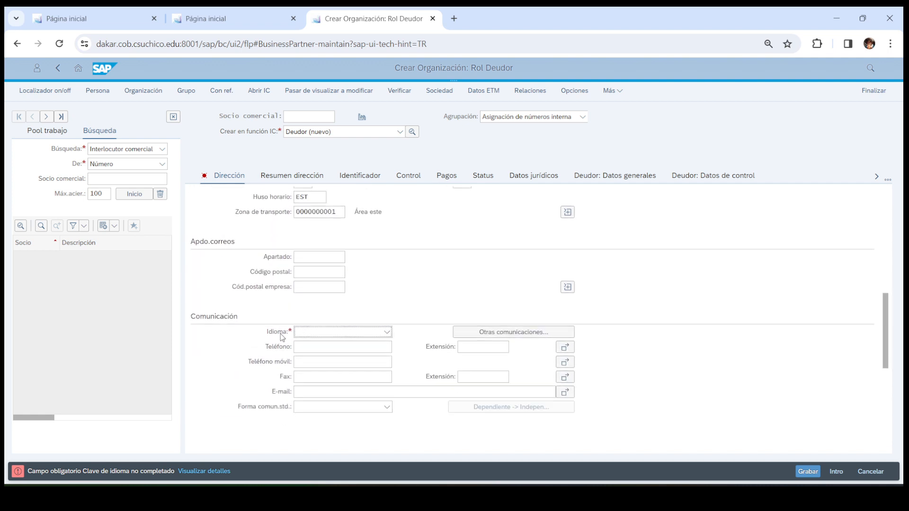
{"action": "left_click", "coordinate": [387, 332]}
{"action": "left_click_drag", "start_coordinate": [390, 193], "coordinate": [386, 261]}
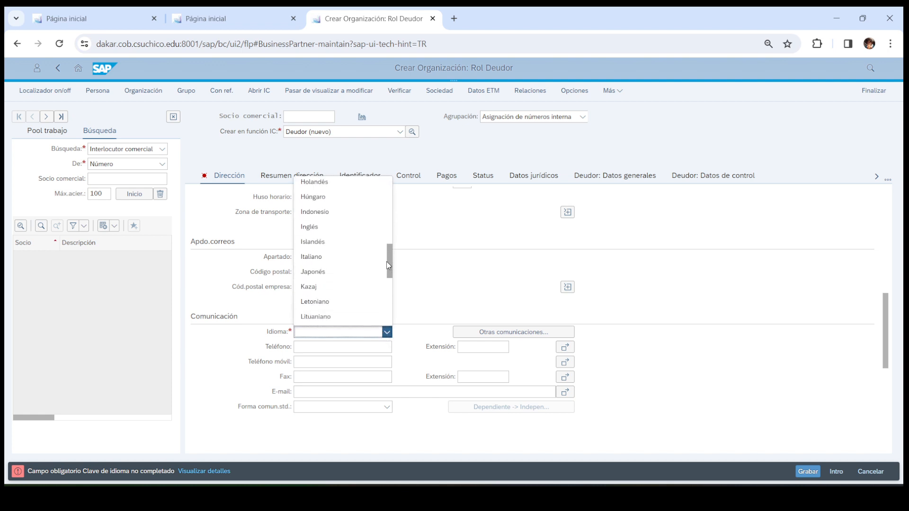
{"action": "left_click", "coordinate": [320, 230]}
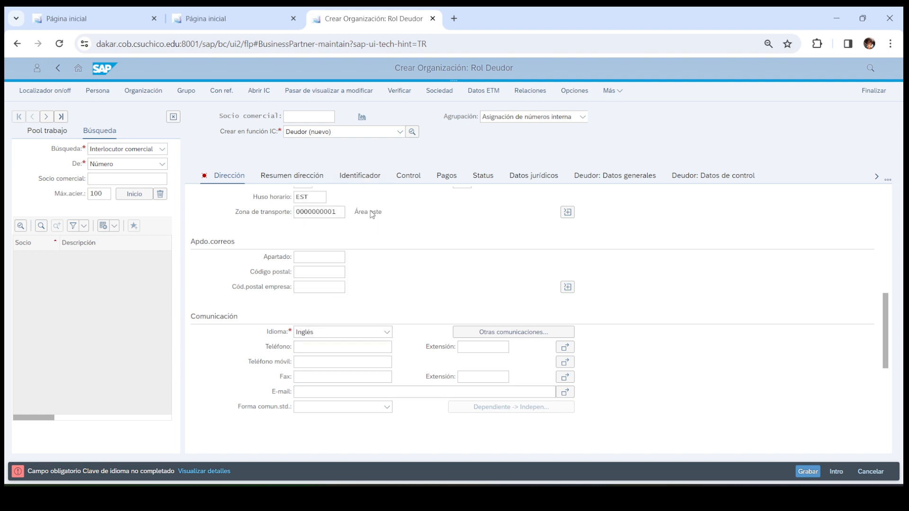
{"action": "scroll", "coordinate": [323, 323], "scroll_direction": "up", "scroll_amount": 5}
{"action": "scroll", "coordinate": [325, 324], "scroll_direction": "down", "scroll_amount": 12}
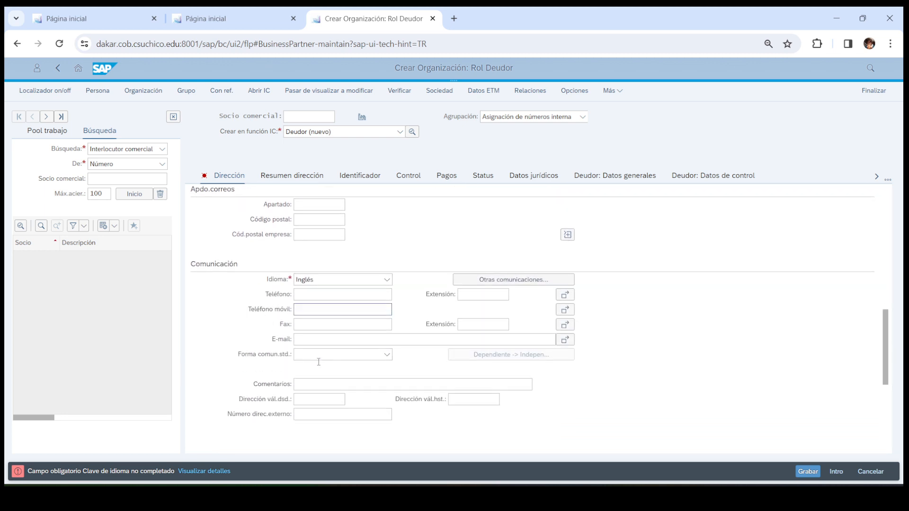
{"action": "scroll", "coordinate": [316, 352], "scroll_direction": "up", "scroll_amount": 15}
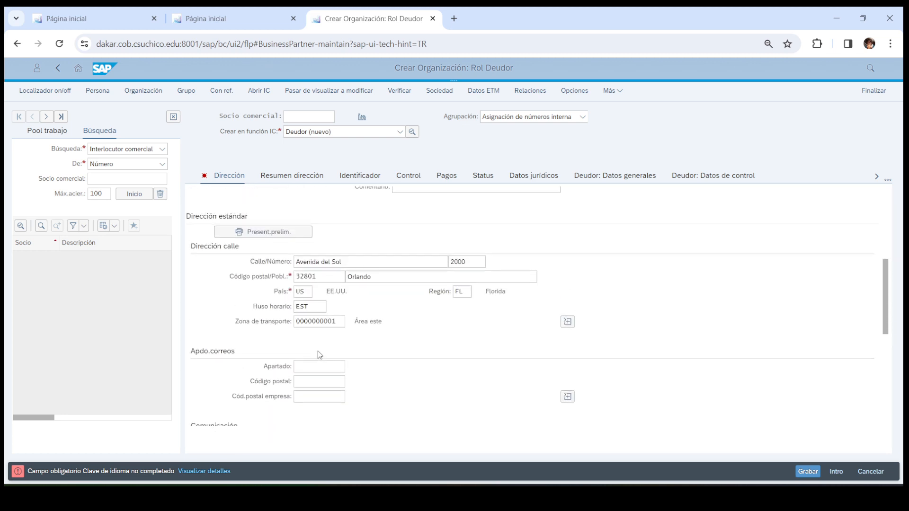
{"action": "scroll", "coordinate": [339, 311], "scroll_direction": "up", "scroll_amount": 3}
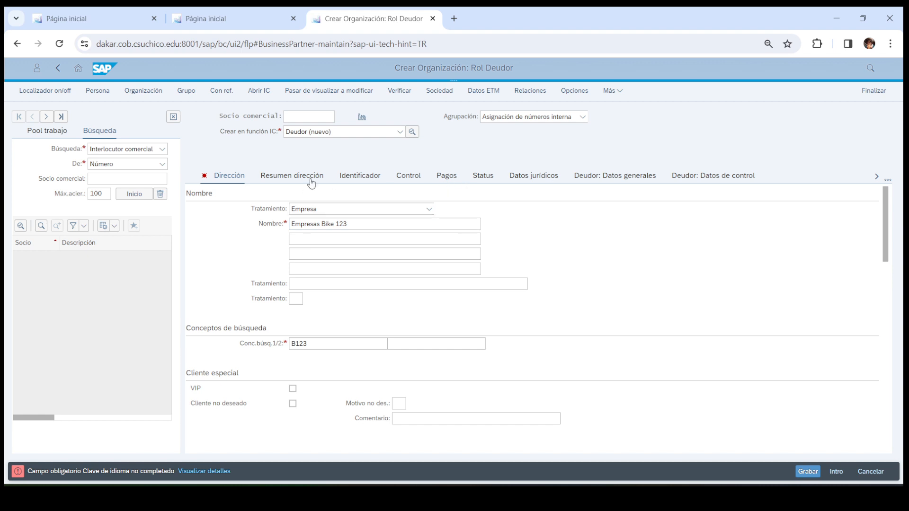
Open the company code data of the new customer and choose company code US00 (Global Bike Inc.)
{"action": "left_click", "coordinate": [437, 94]}
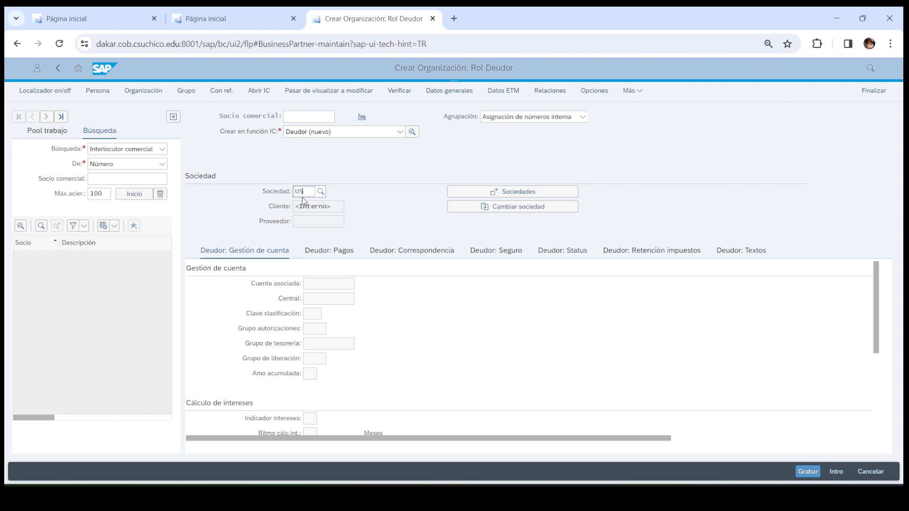
{"action": "left_click", "coordinate": [321, 192]}
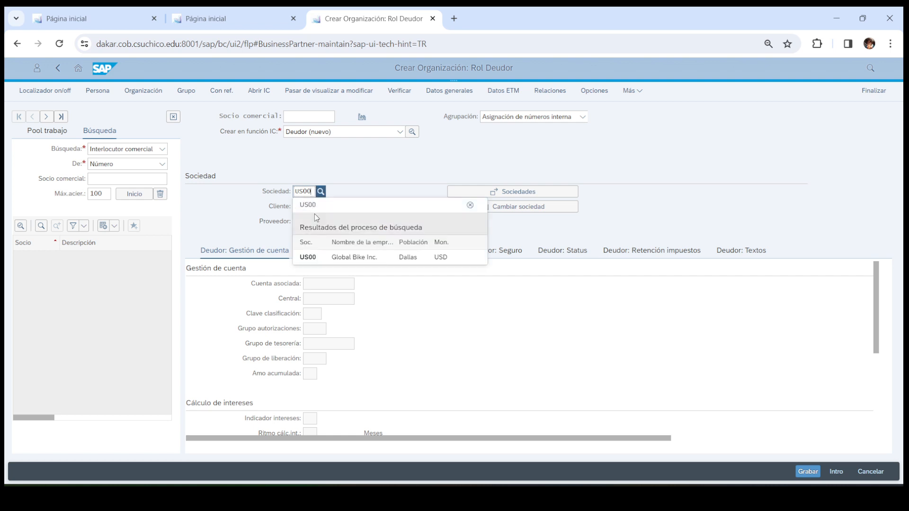
{"action": "left_click", "coordinate": [319, 256]}
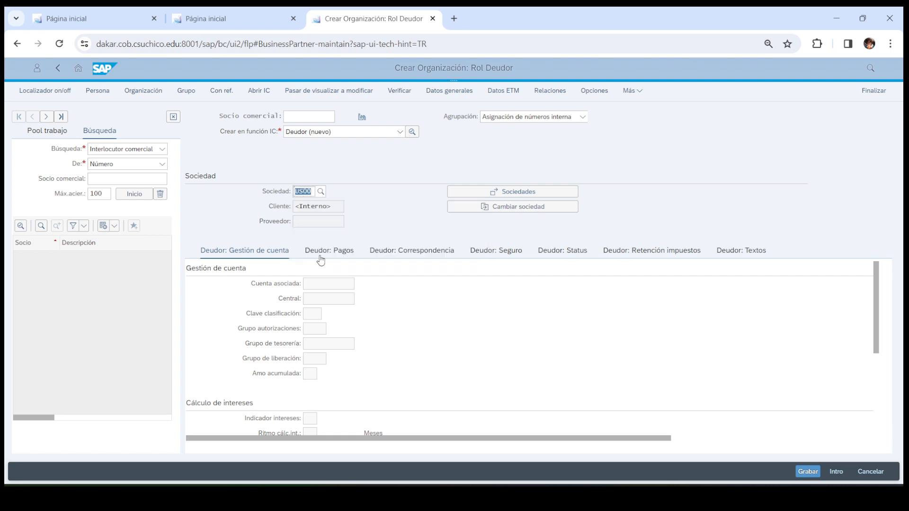
{"action": "left_click", "coordinate": [321, 192]}
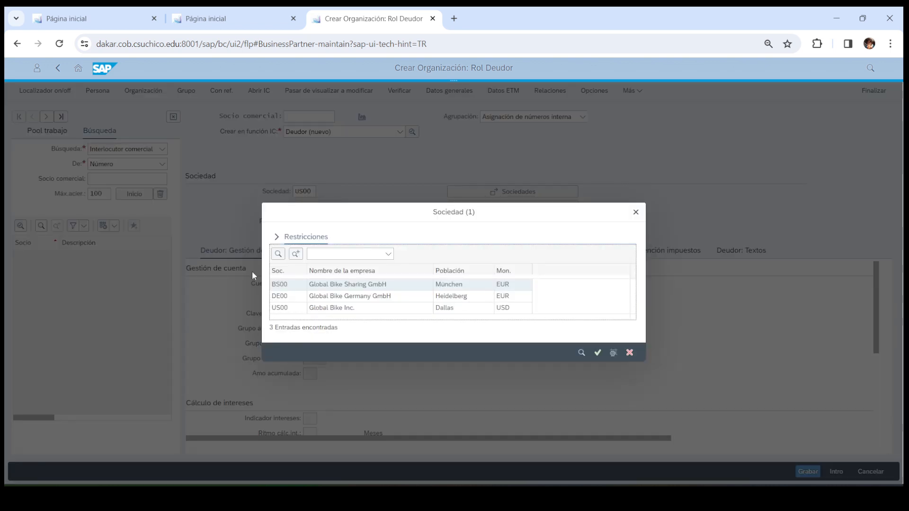
{"action": "double_click", "coordinate": [289, 308]}
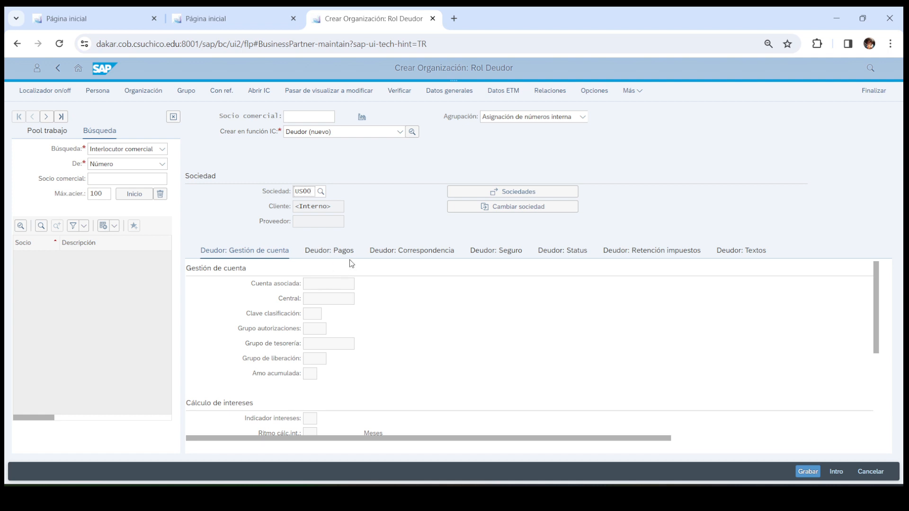
Confirm the company code and set the customer's reconciliation account (Cuenta asociada) to 110000 and the sort key (Clave clasificación) to 001 (Posting date)
{"action": "key", "text": "Return"}
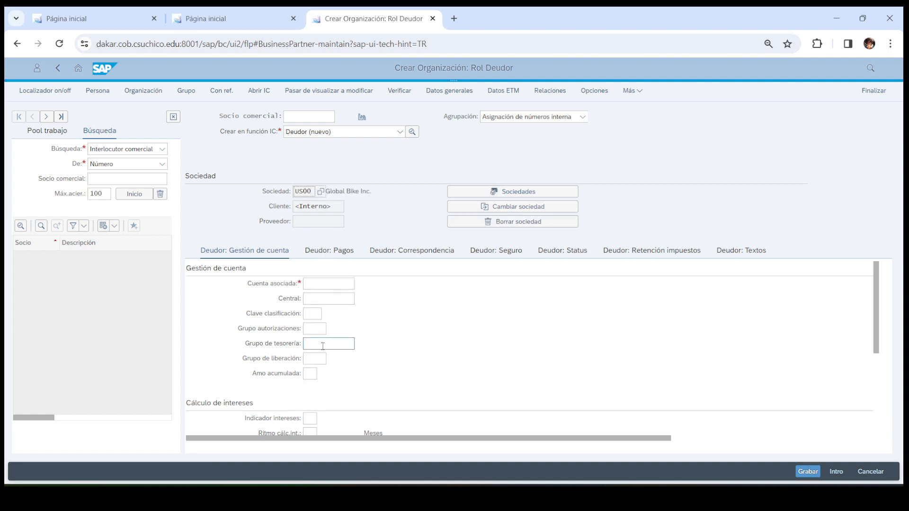
{"action": "left_click", "coordinate": [318, 284]}
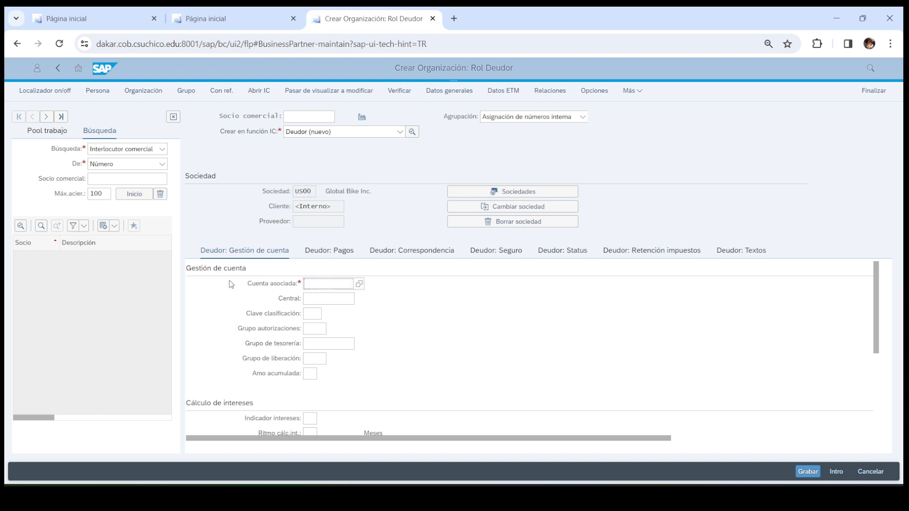
{"action": "left_click", "coordinate": [359, 285]}
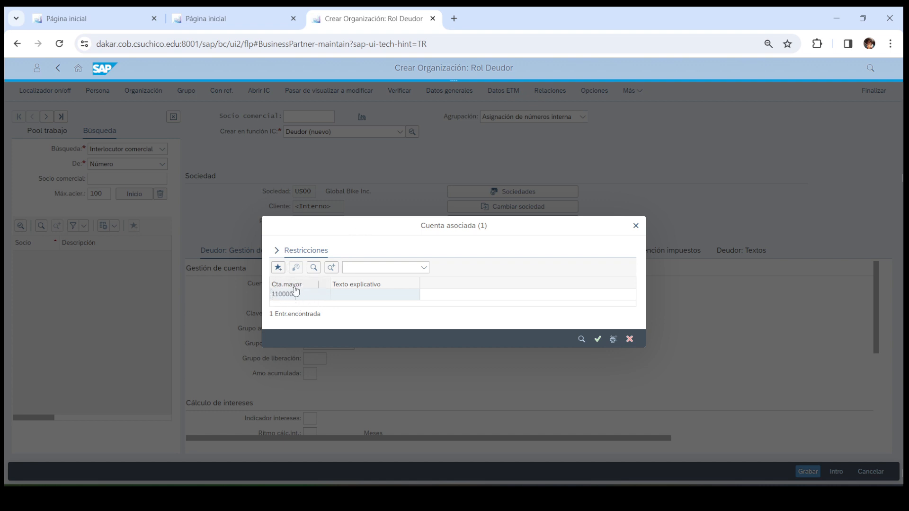
{"action": "left_click", "coordinate": [344, 294]}
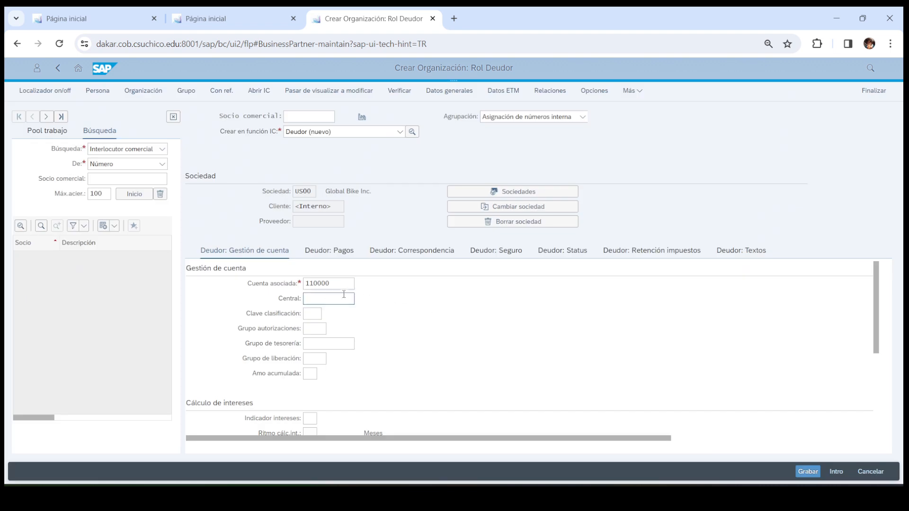
{"action": "left_click", "coordinate": [307, 312]}
{"action": "left_click", "coordinate": [326, 314]}
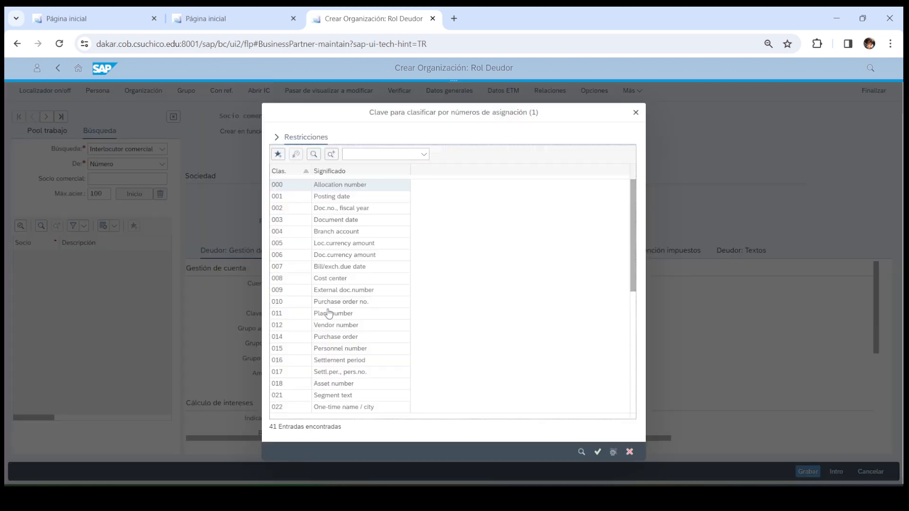
{"action": "double_click", "coordinate": [330, 196]}
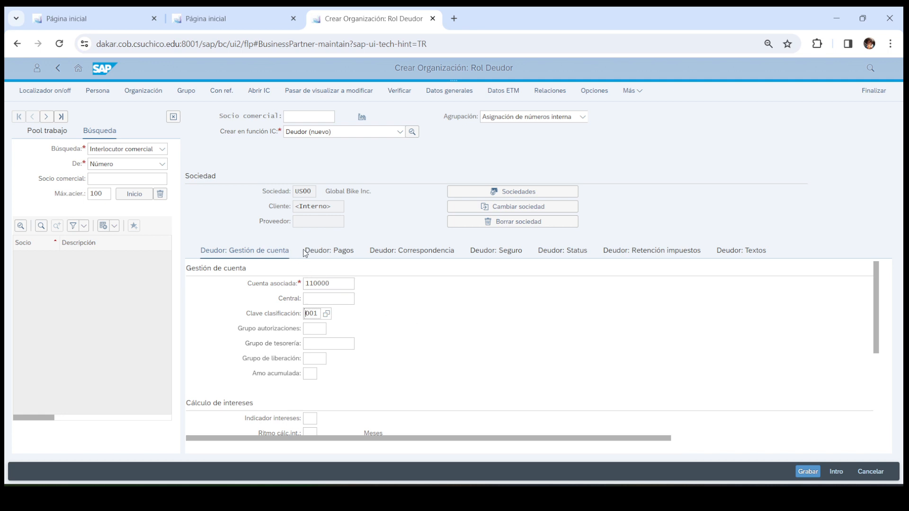
Set the customer's payment terms in the company code payment data to 0001 (Pagadero inmediatamente sin DPP)
{"action": "left_click", "coordinate": [329, 253]}
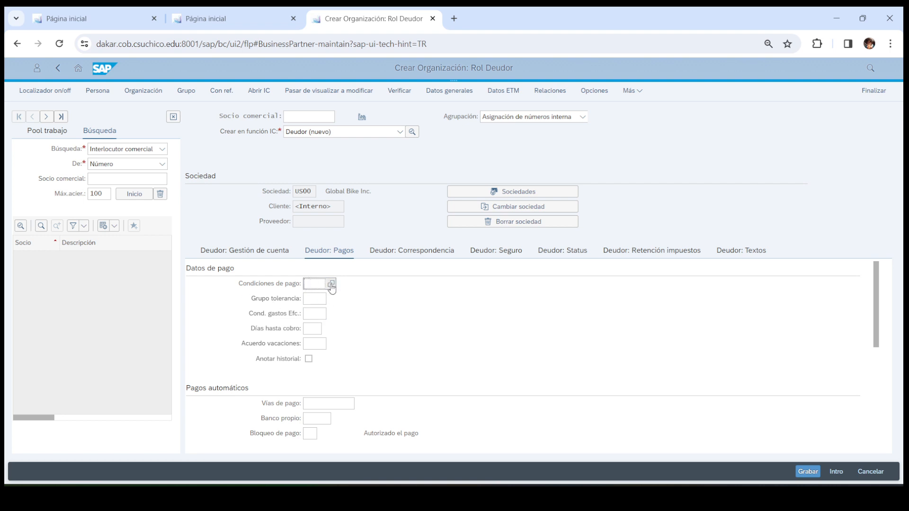
{"action": "left_click", "coordinate": [331, 284]}
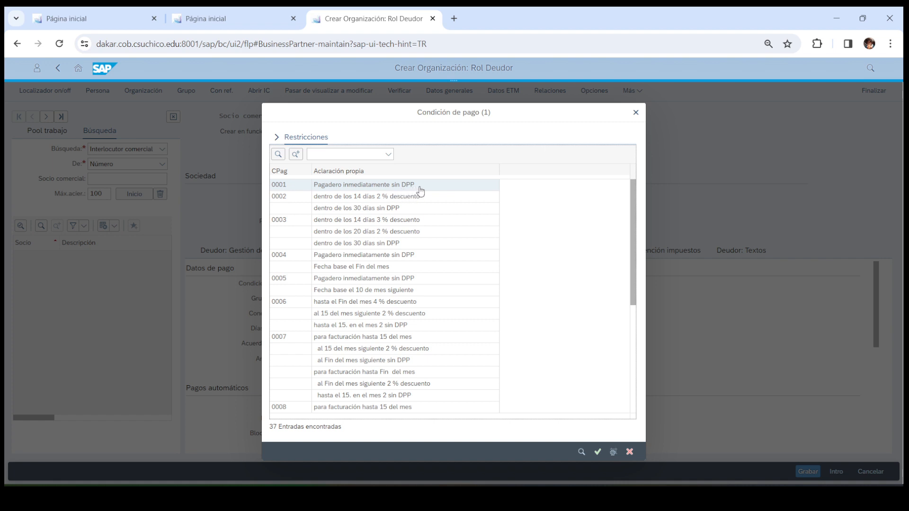
{"action": "double_click", "coordinate": [374, 186]}
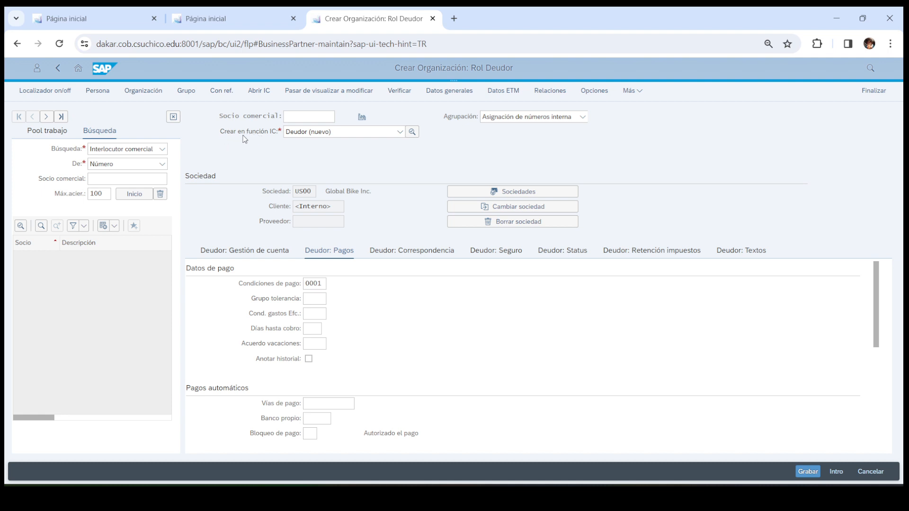
Switch the business partner's role to Cliente and save the data already entered
{"action": "left_click", "coordinate": [400, 134]}
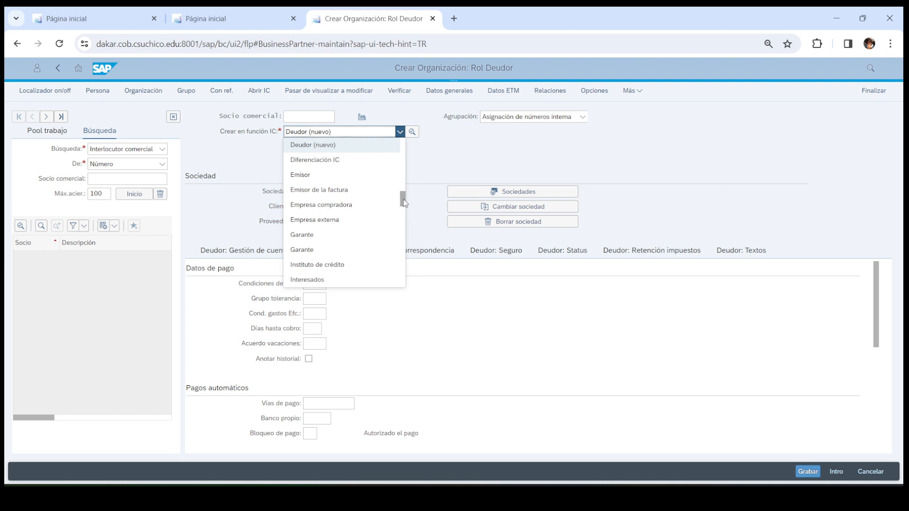
{"action": "left_click_drag", "start_coordinate": [403, 202], "coordinate": [322, 185]}
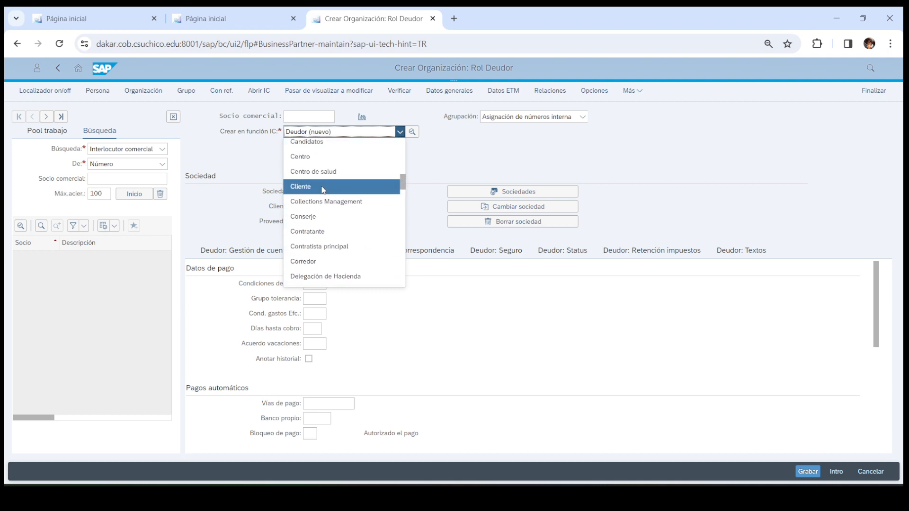
{"action": "left_click", "coordinate": [322, 187]}
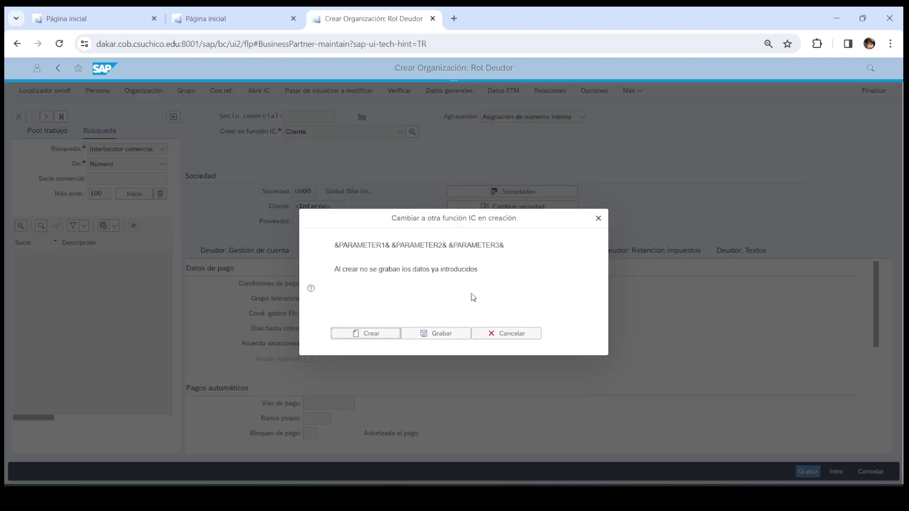
{"action": "left_click", "coordinate": [439, 333]}
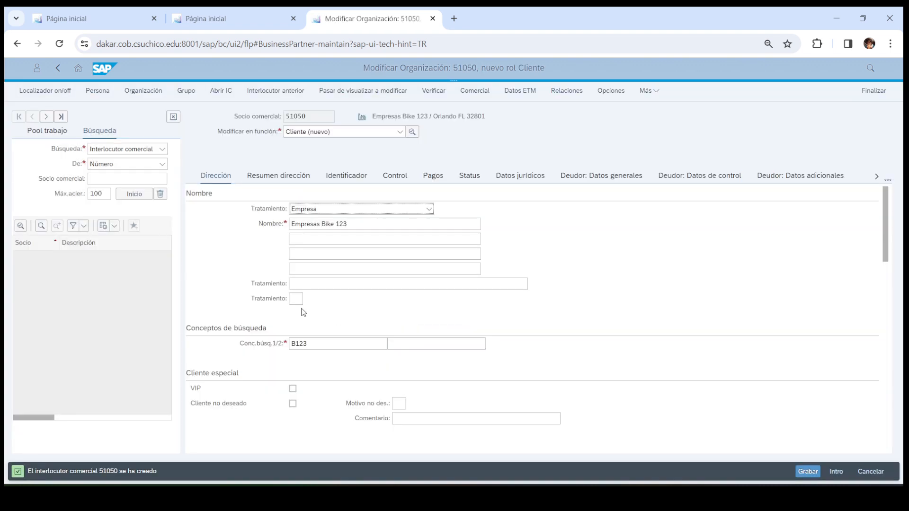
Open the sales area data and create the area with sales organization UE00, distribution channel WH and division (Sector) BI
{"action": "scroll", "coordinate": [317, 359], "scroll_direction": "down", "scroll_amount": 3}
{"action": "scroll", "coordinate": [314, 352], "scroll_direction": "up", "scroll_amount": 3}
{"action": "left_click", "coordinate": [475, 94]}
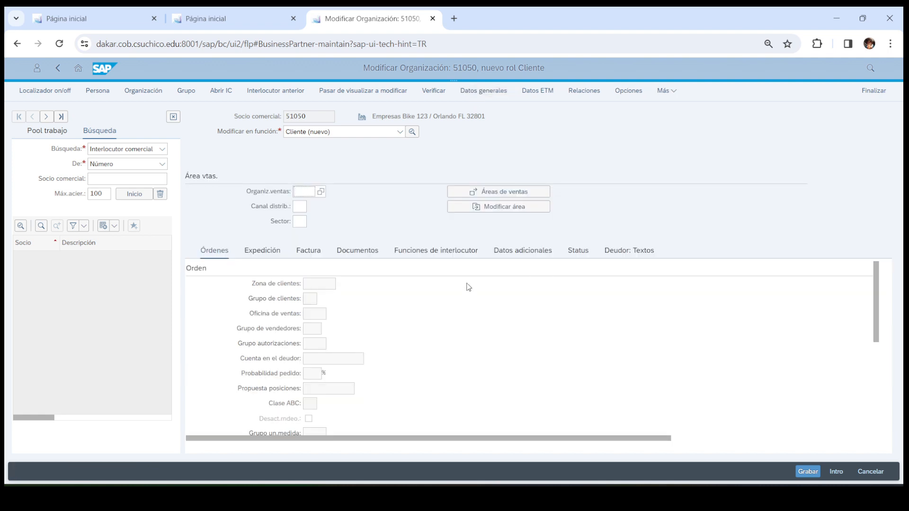
{"action": "left_click", "coordinate": [314, 194]}
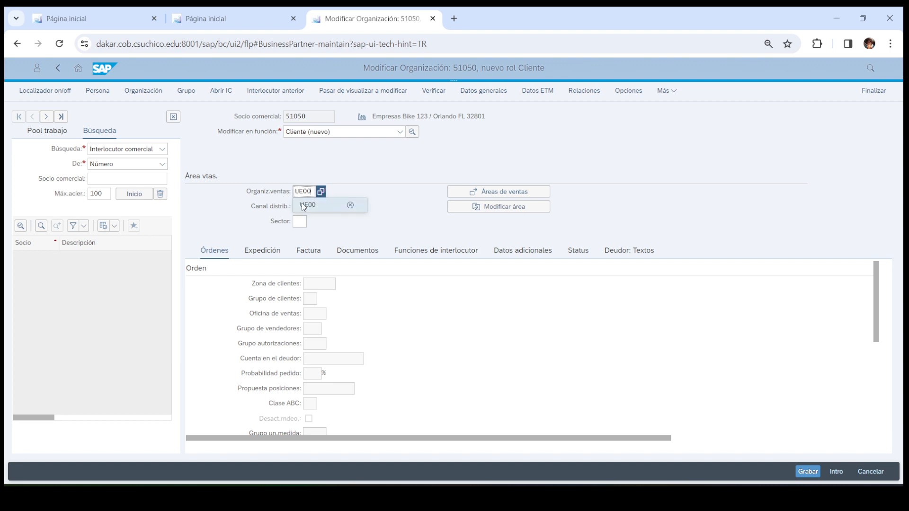
{"action": "left_click", "coordinate": [302, 205]}
{"action": "left_click", "coordinate": [299, 206]}
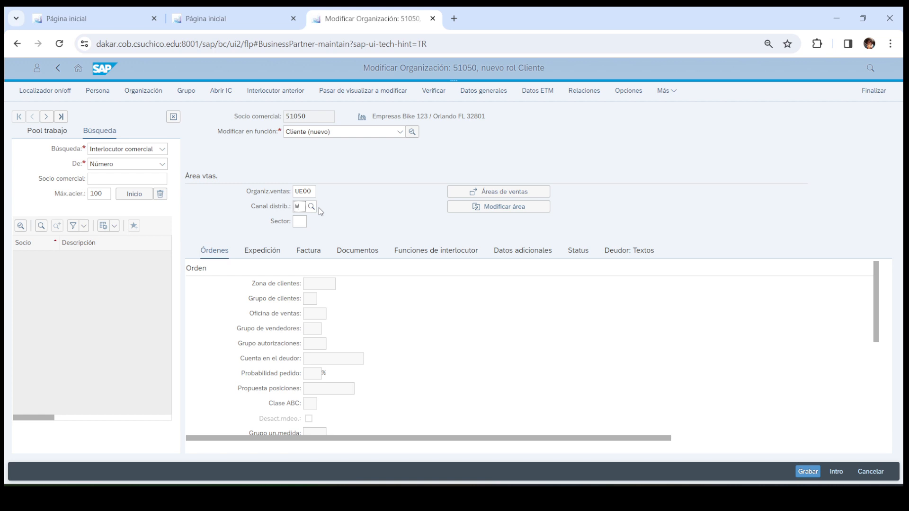
{"action": "type", "text": "WH"}
{"action": "left_click", "coordinate": [311, 206]}
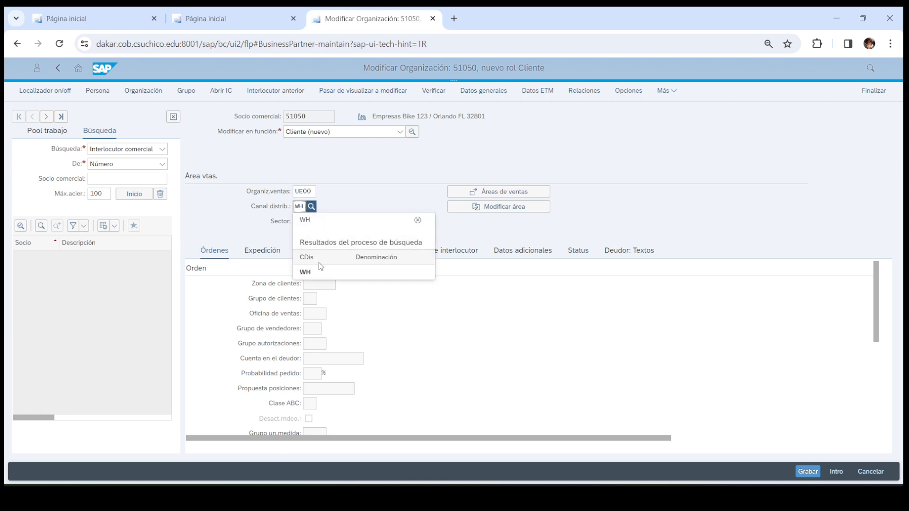
{"action": "left_click", "coordinate": [330, 272]}
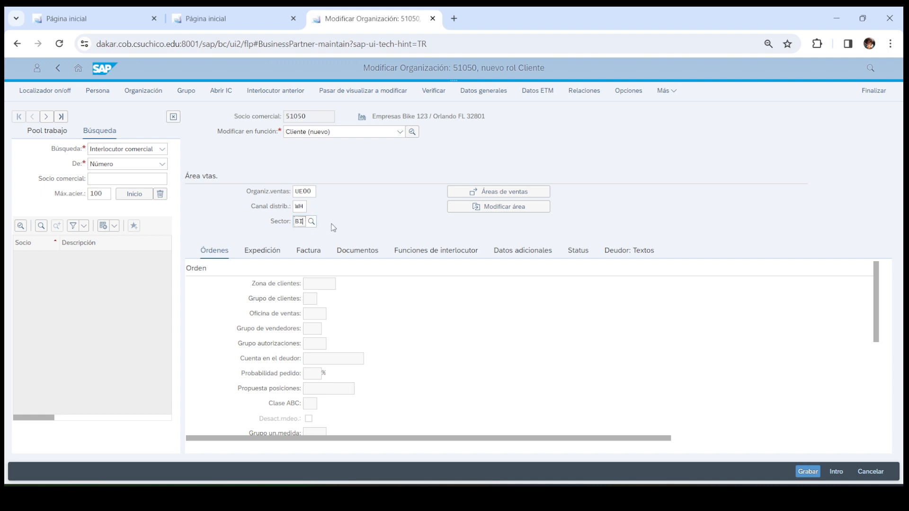
{"action": "left_click", "coordinate": [320, 283]}
{"action": "key", "text": "Return"}
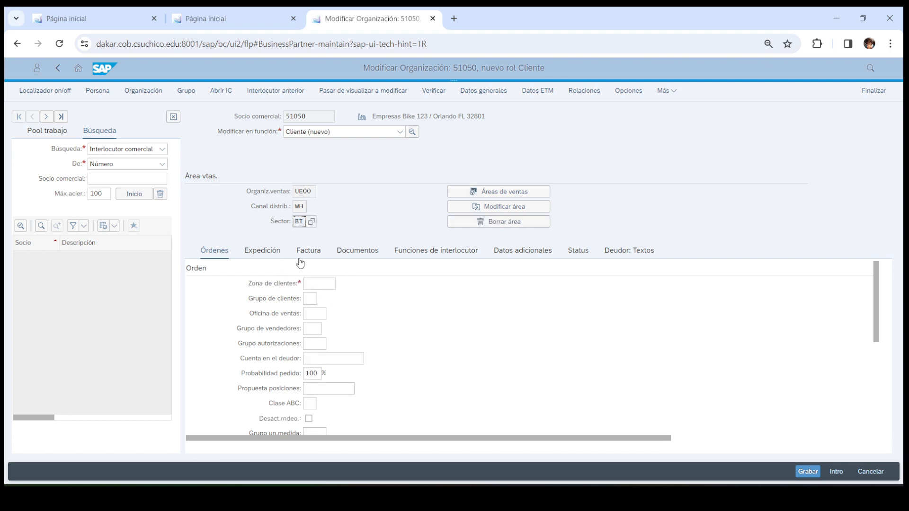
Set the customer zone (Zona de clientes) in the order data to US0003
{"action": "left_click", "coordinate": [313, 287]}
{"action": "left_click", "coordinate": [339, 286]}
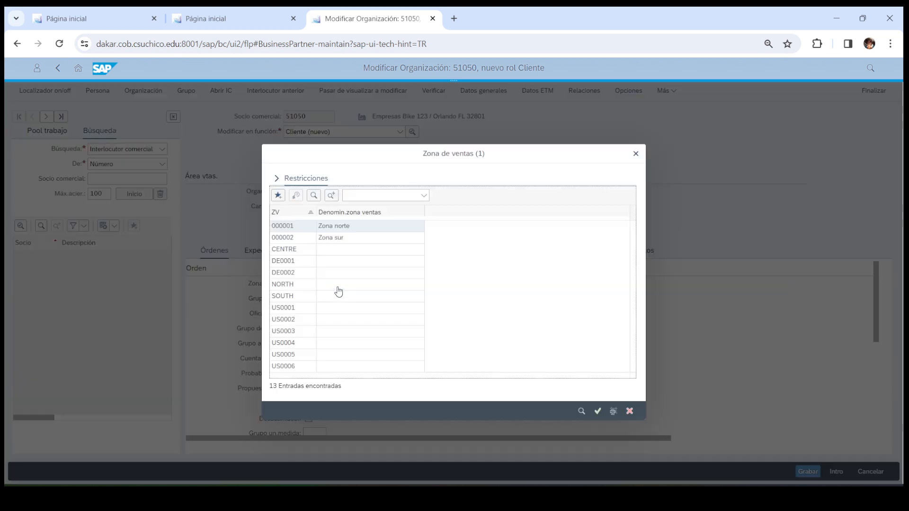
{"action": "left_click", "coordinate": [291, 334]}
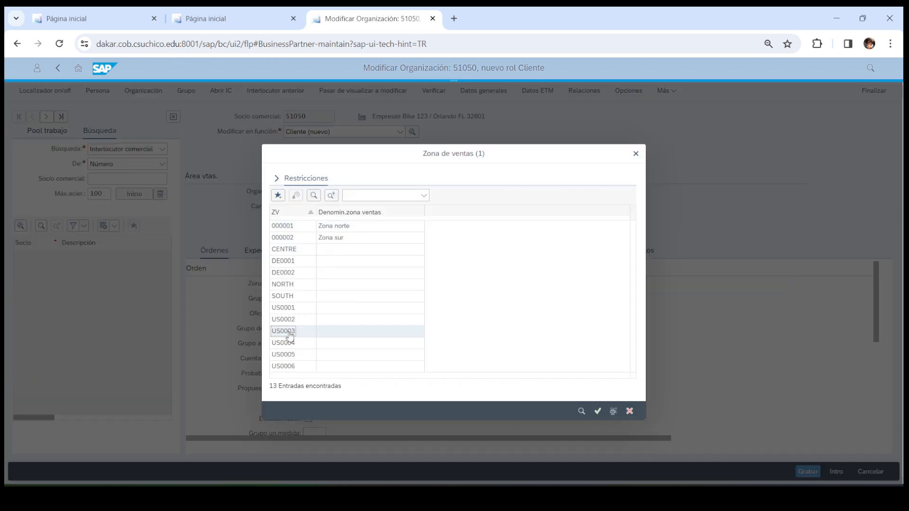
{"action": "key", "text": "Return"}
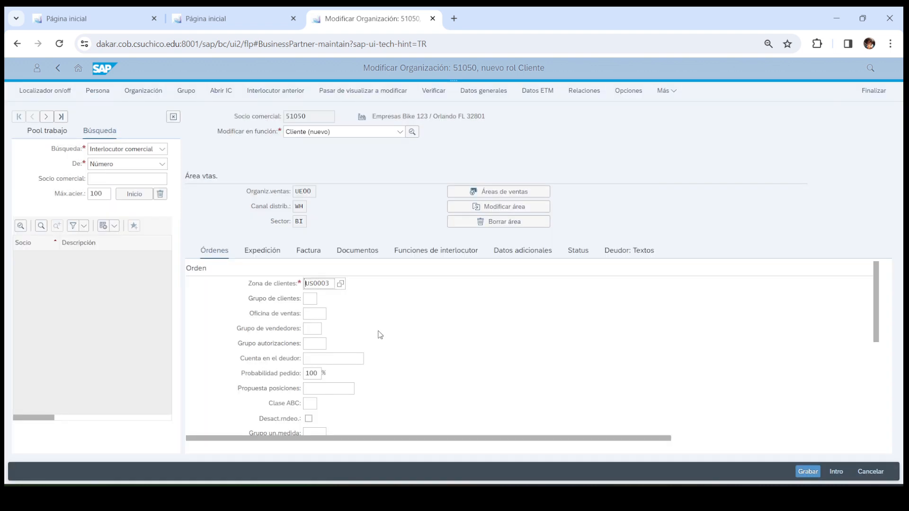
Set the price group (Grupo de precios) in the pricing section to 01 (Gran consumidor)
{"action": "scroll", "coordinate": [379, 334], "scroll_direction": "down", "scroll_amount": 3}
{"action": "scroll", "coordinate": [350, 321], "scroll_direction": "down", "scroll_amount": 1}
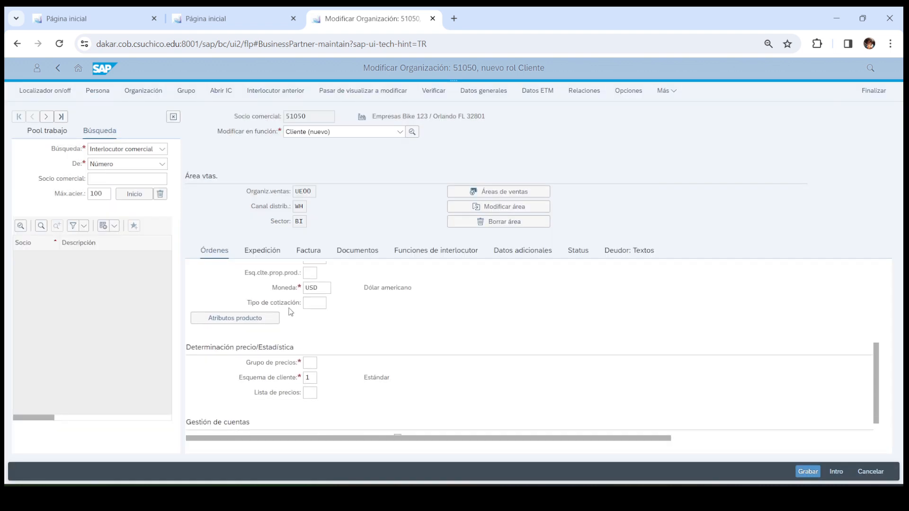
{"action": "scroll", "coordinate": [314, 341], "scroll_direction": "down", "scroll_amount": 1}
{"action": "left_click", "coordinate": [308, 338]}
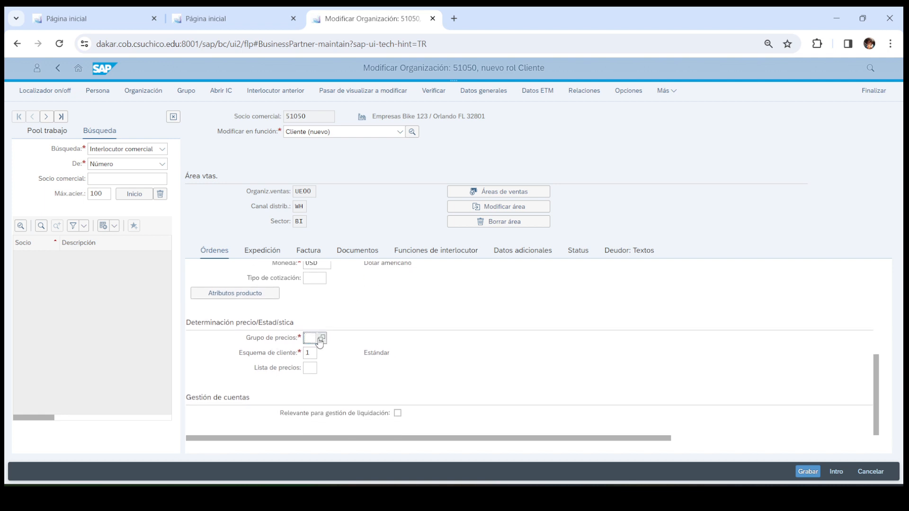
{"action": "left_click", "coordinate": [322, 338]}
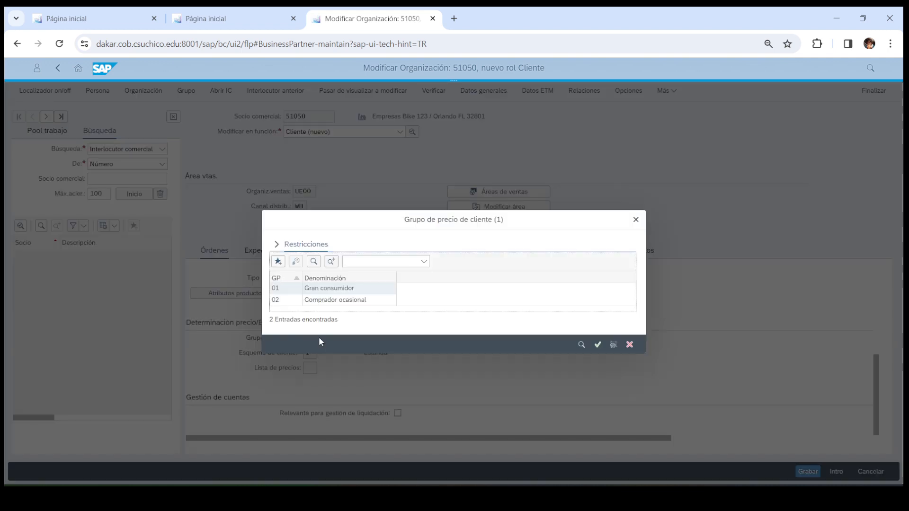
{"action": "left_click", "coordinate": [320, 290]}
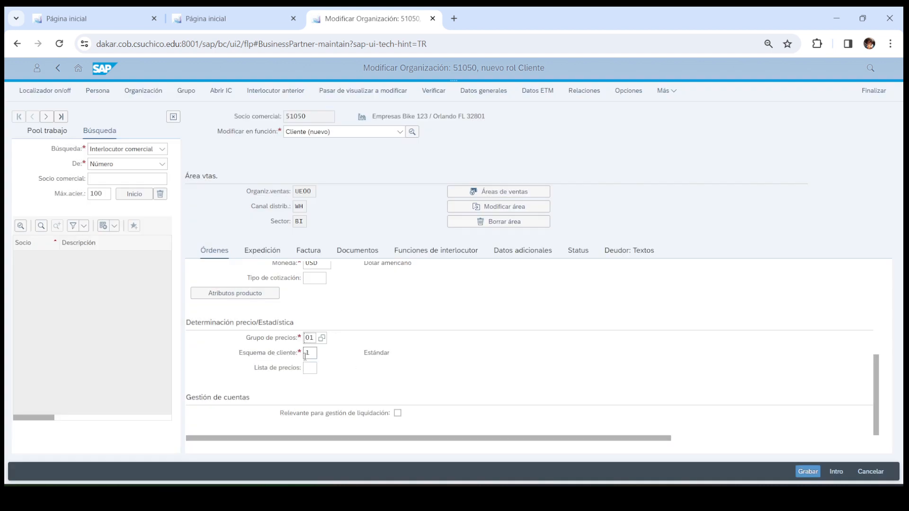
Set the delivery priority in the customer's shipping data (Expedición) to 02 (normal)
{"action": "scroll", "coordinate": [346, 360], "scroll_direction": "up", "scroll_amount": 5}
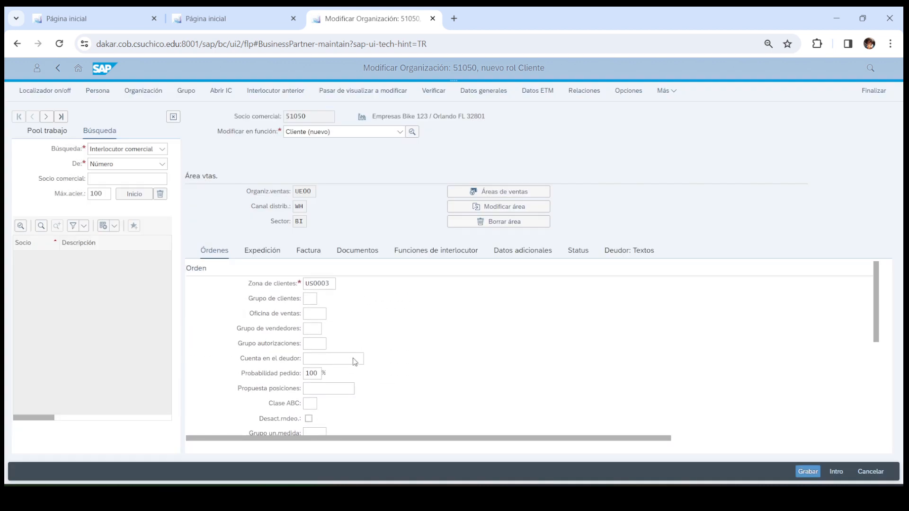
{"action": "left_click", "coordinate": [260, 256]}
{"action": "left_click", "coordinate": [308, 283]}
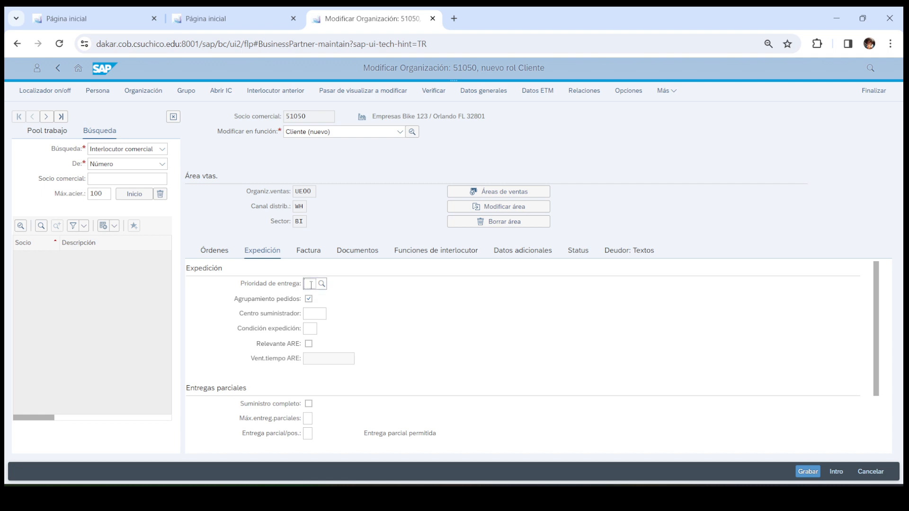
{"action": "left_click", "coordinate": [321, 284]}
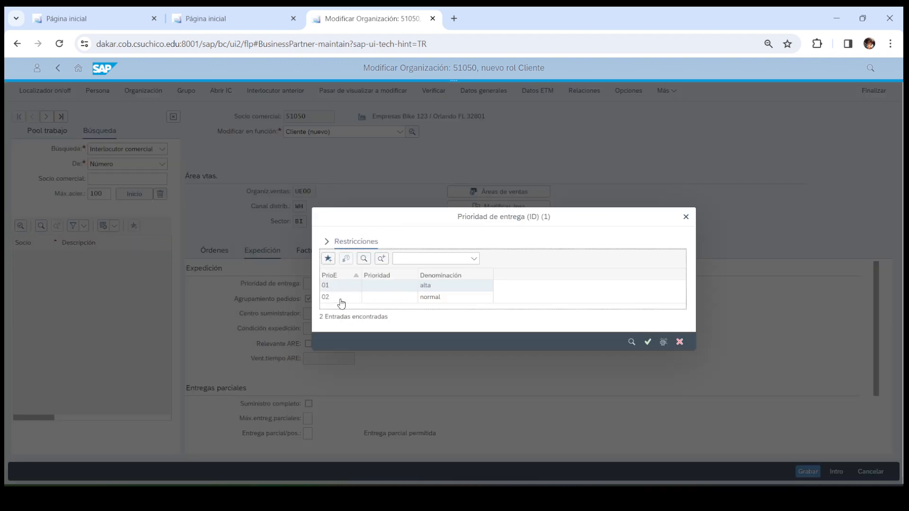
{"action": "left_click", "coordinate": [340, 299]}
{"action": "double_click", "coordinate": [341, 297]}
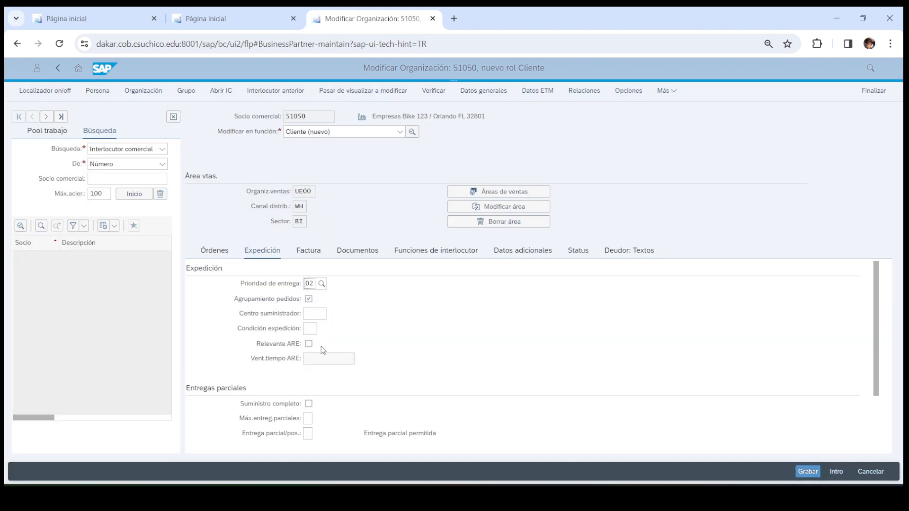
Set the delivering plant (Centro suministrador) to MI00 and the shipping condition to 01 (Estándar)
{"action": "left_click", "coordinate": [314, 317]}
{"action": "left_click", "coordinate": [316, 328]}
{"action": "left_click", "coordinate": [321, 328]}
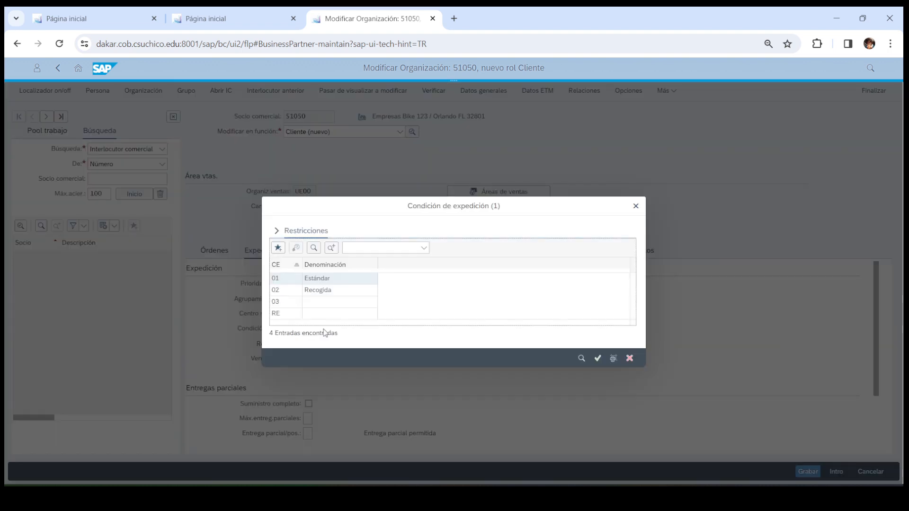
{"action": "double_click", "coordinate": [313, 283]}
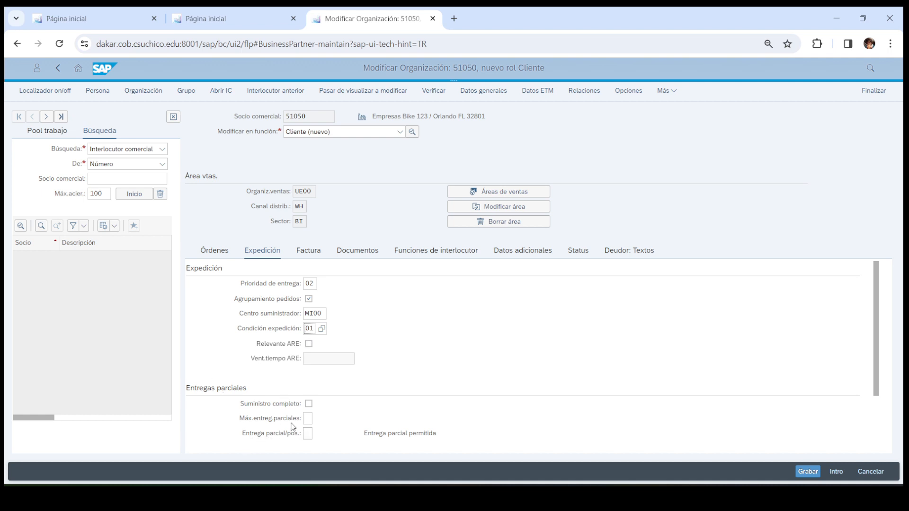
Set the maximum number of partial deliveries (Máx.entreg.parciales) to 3
{"action": "left_click", "coordinate": [310, 432]}
{"action": "left_click", "coordinate": [309, 420]}
{"action": "type", "text": "3"}
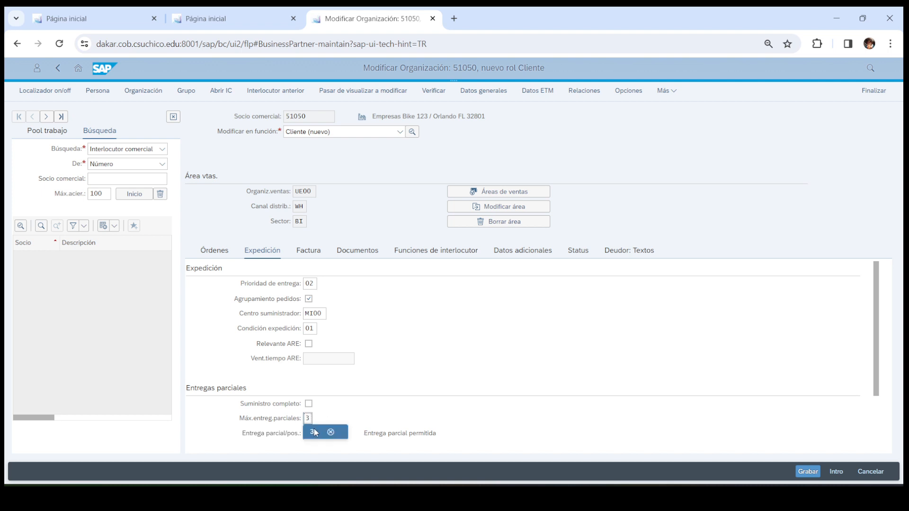
{"action": "left_click", "coordinate": [314, 432]}
Try to save the business partner's Cliente role with the sales area data entered
{"action": "left_click", "coordinate": [308, 256]}
{"action": "left_click", "coordinate": [260, 252]}
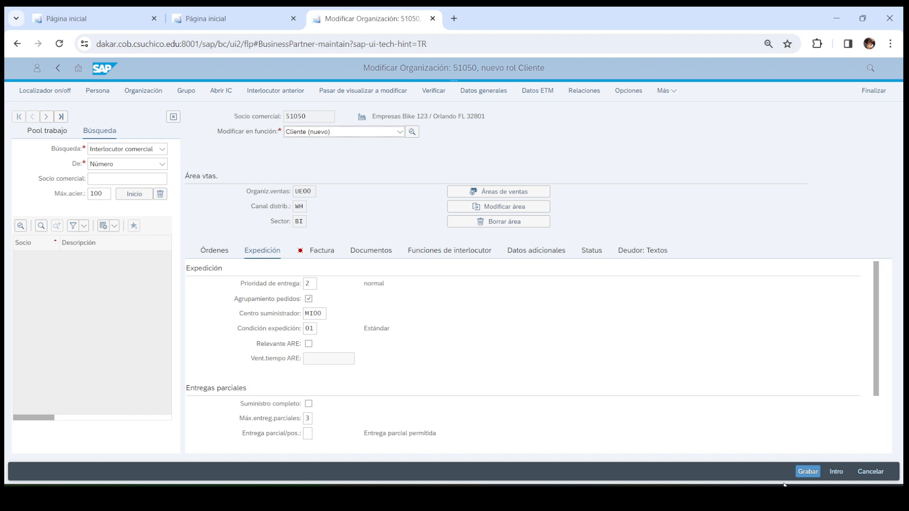
{"action": "left_click", "coordinate": [808, 471]}
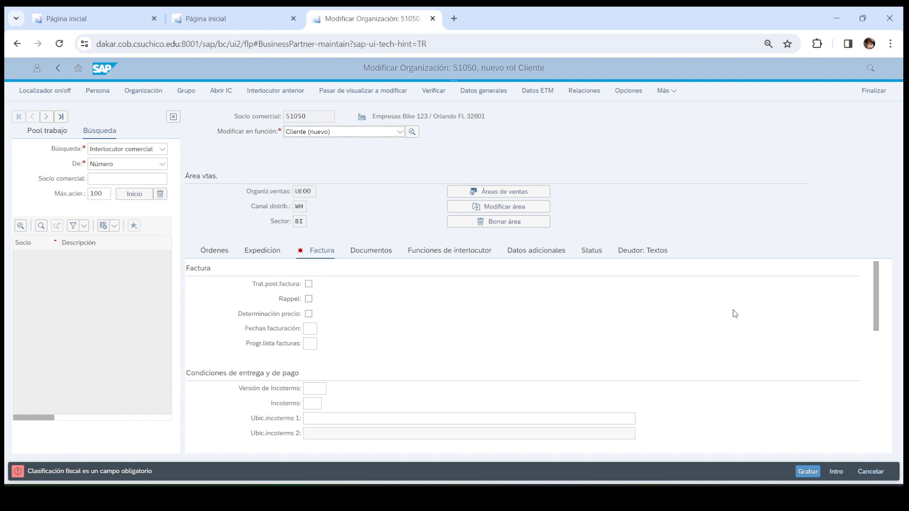
Set the output tax classification (IVA repercutido) to 0 for tax types UTXJ, UTX2 and UTX3 in the customer's billing data
{"action": "left_click_drag", "start_coordinate": [878, 283], "coordinate": [861, 369]}
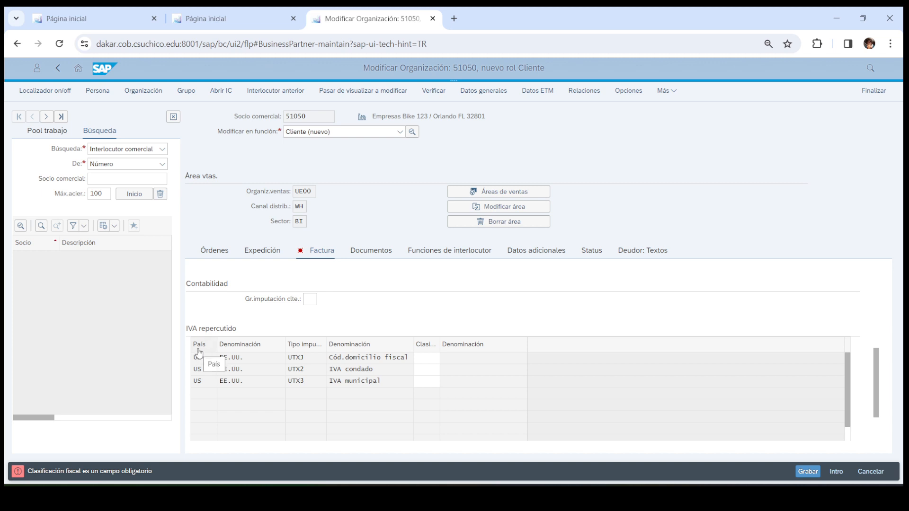
{"action": "left_click", "coordinate": [427, 361]}
{"action": "type", "text": "0"}
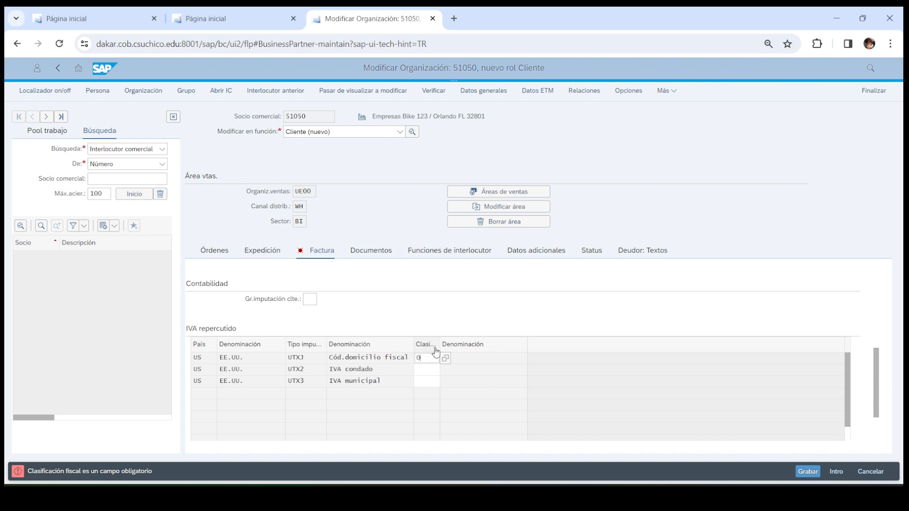
{"action": "left_click", "coordinate": [426, 369]}
{"action": "type", "text": "0"}
{"action": "left_click", "coordinate": [426, 383]}
{"action": "type", "text": "0"}
Review the billing data and save the business partner's Cliente role with its tax classifications
{"action": "scroll", "coordinate": [377, 317], "scroll_direction": "up", "scroll_amount": 3}
{"action": "scroll", "coordinate": [328, 369], "scroll_direction": "down", "scroll_amount": 3}
{"action": "scroll", "coordinate": [328, 369], "scroll_direction": "up", "scroll_amount": 4}
{"action": "scroll", "coordinate": [328, 369], "scroll_direction": "up", "scroll_amount": 1}
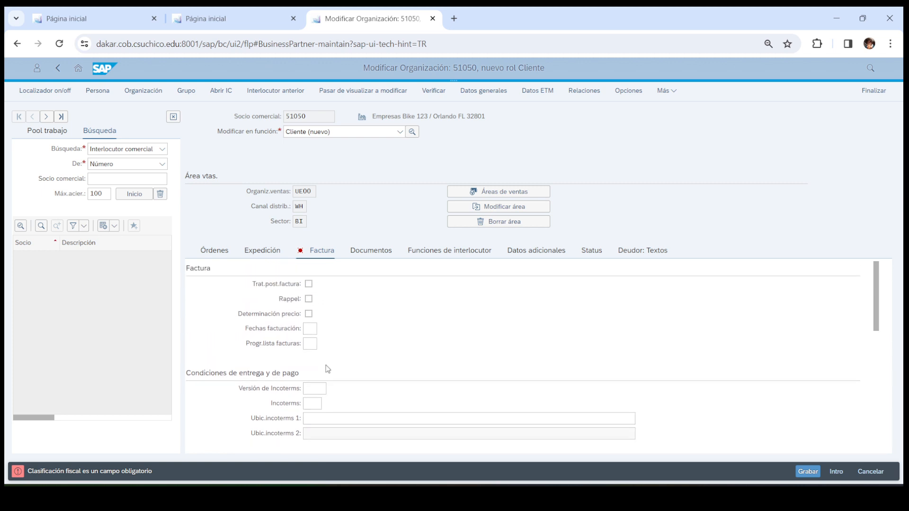
{"action": "scroll", "coordinate": [330, 349], "scroll_direction": "down", "scroll_amount": 3}
{"action": "scroll", "coordinate": [329, 349], "scroll_direction": "down", "scroll_amount": 3}
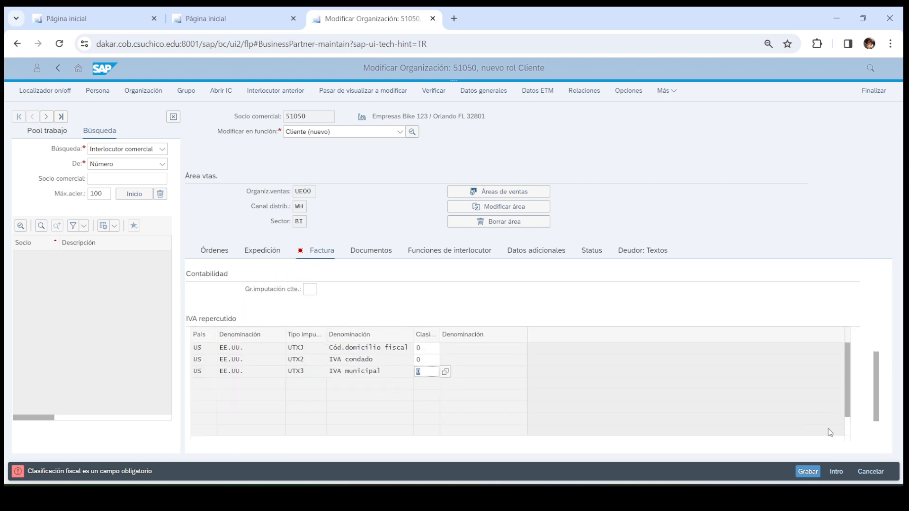
{"action": "left_click", "coordinate": [811, 473]}
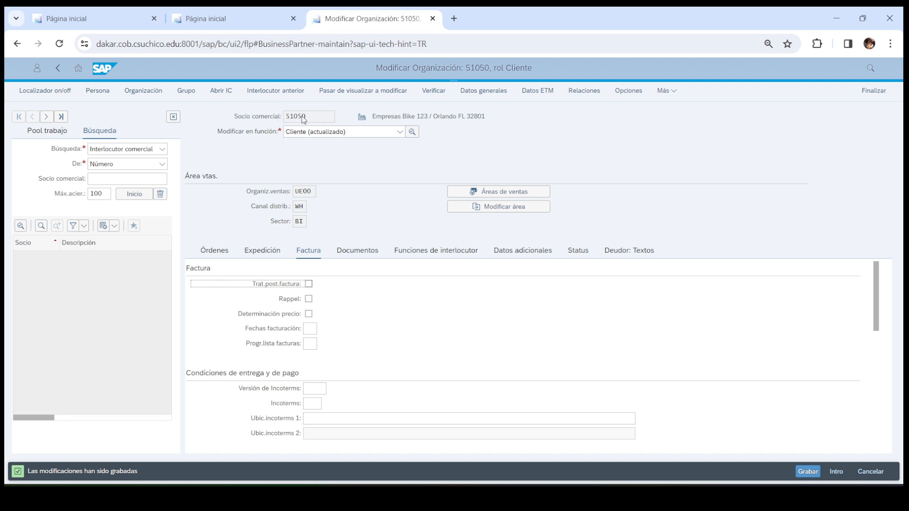
Switch the business partner to the Deudor role and open its company code (Sociedad) data
{"action": "left_click", "coordinate": [400, 133]}
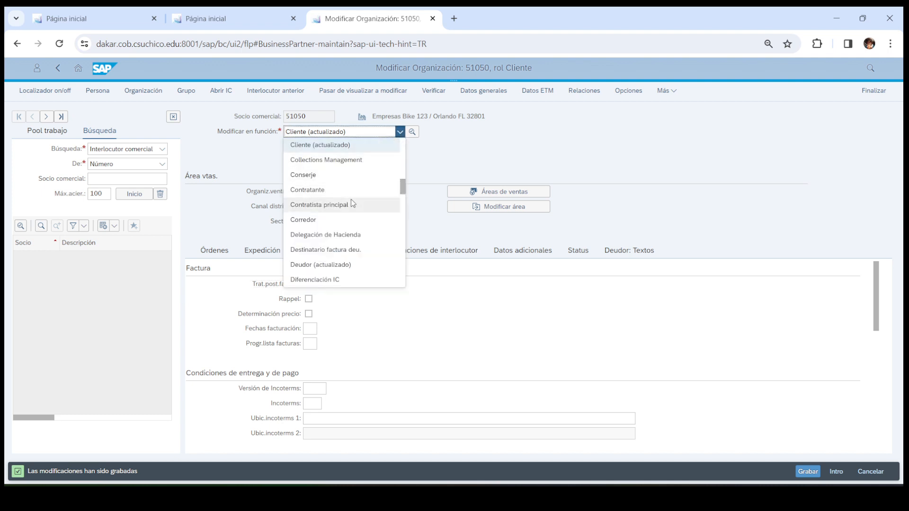
{"action": "left_click", "coordinate": [338, 265]}
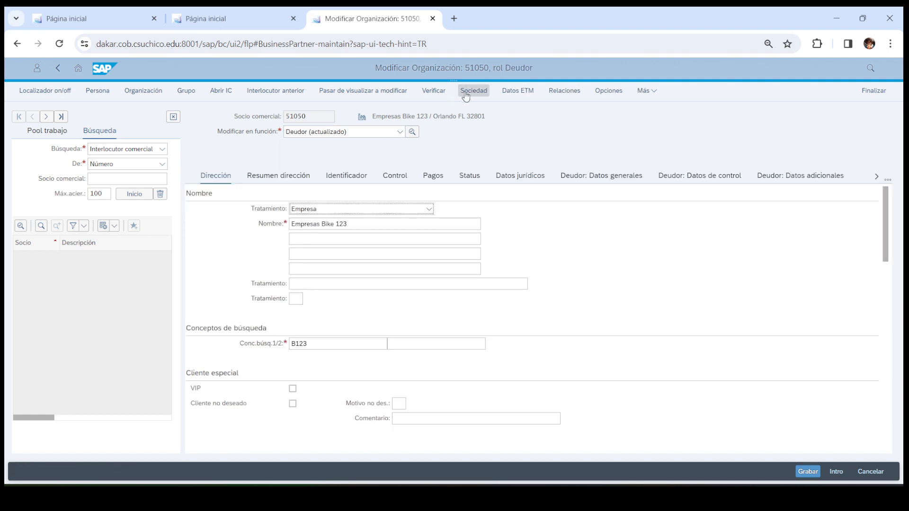
{"action": "left_click", "coordinate": [474, 91]}
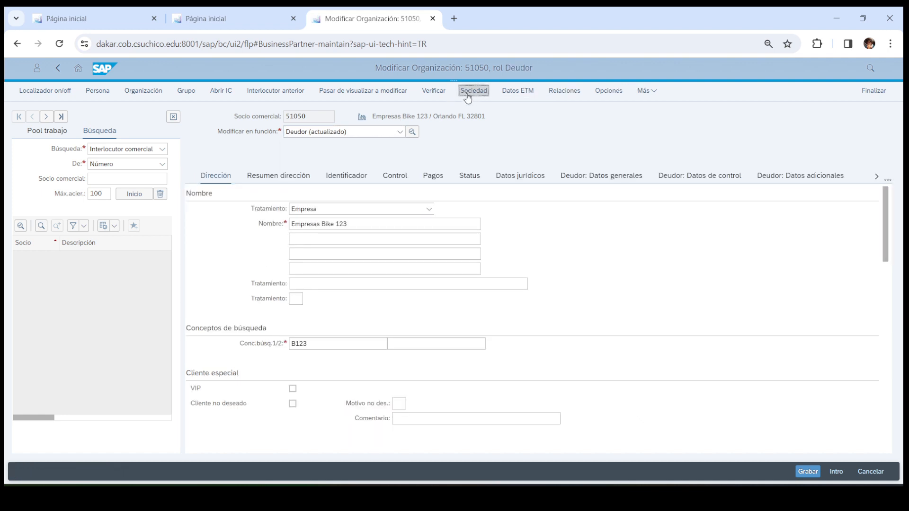